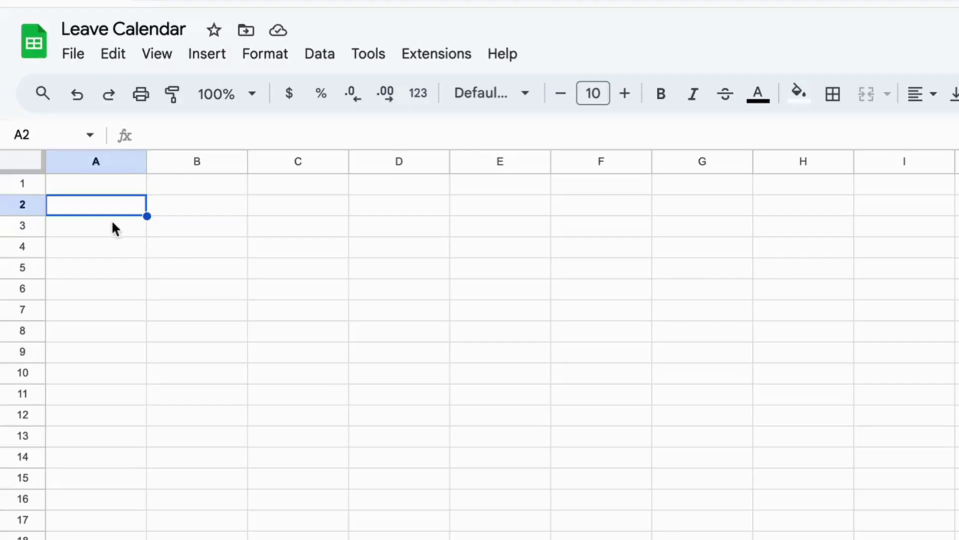
Type the row 2 headings Date, Day, Rahul and Amit across columns A to D.
type("Date")
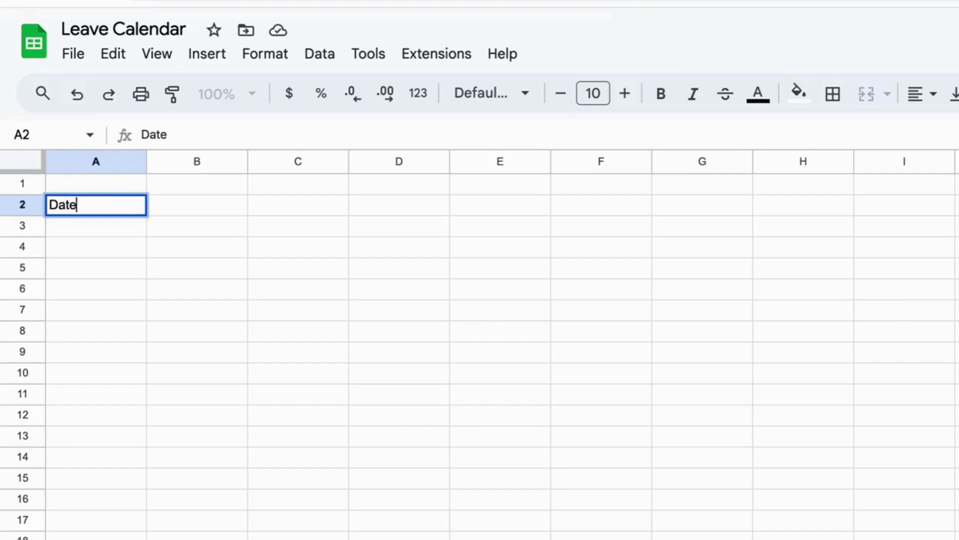
key("Return")
left_click(96, 204)
left_click(197, 205)
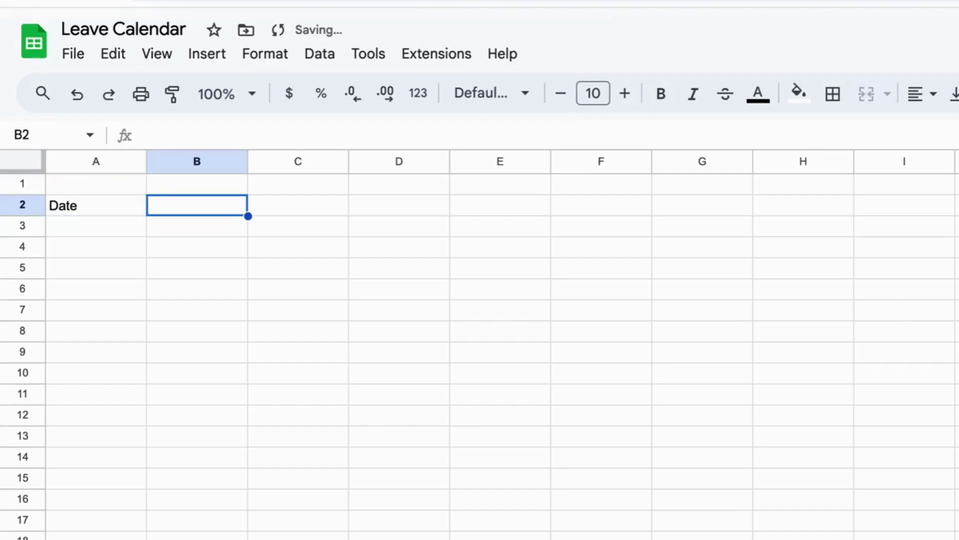
type("Day")
key("Tab")
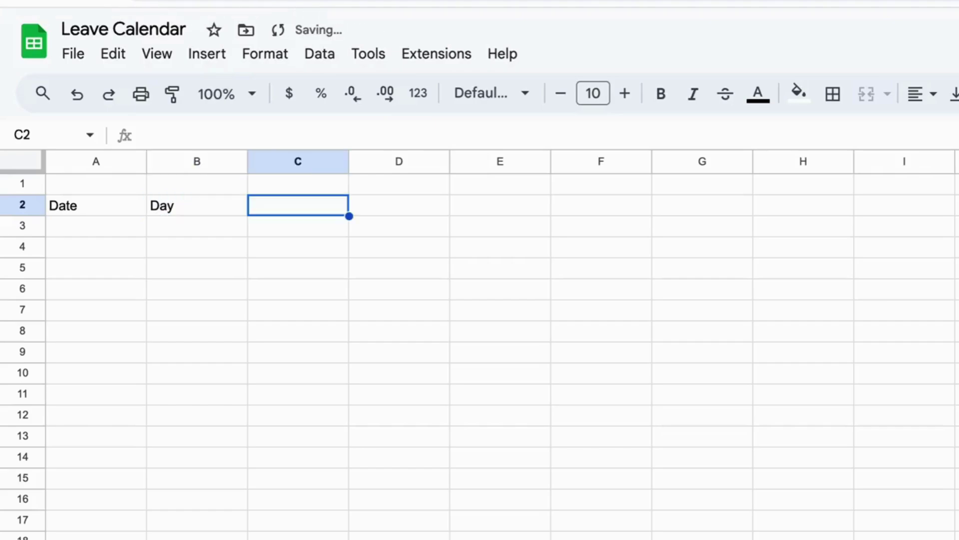
type("Rahul")
key("Tab")
type("Amit")
key("Tab")
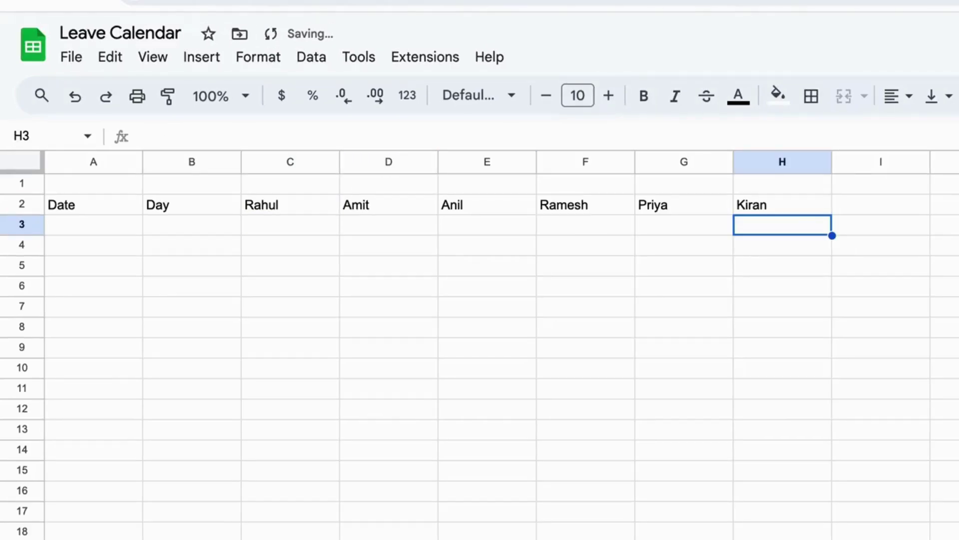
Enter 2-June-24 in A3 and start the weekday formula in B3 by pasting it.
left_click(499, 223)
left_click(197, 223)
left_click(94, 224)
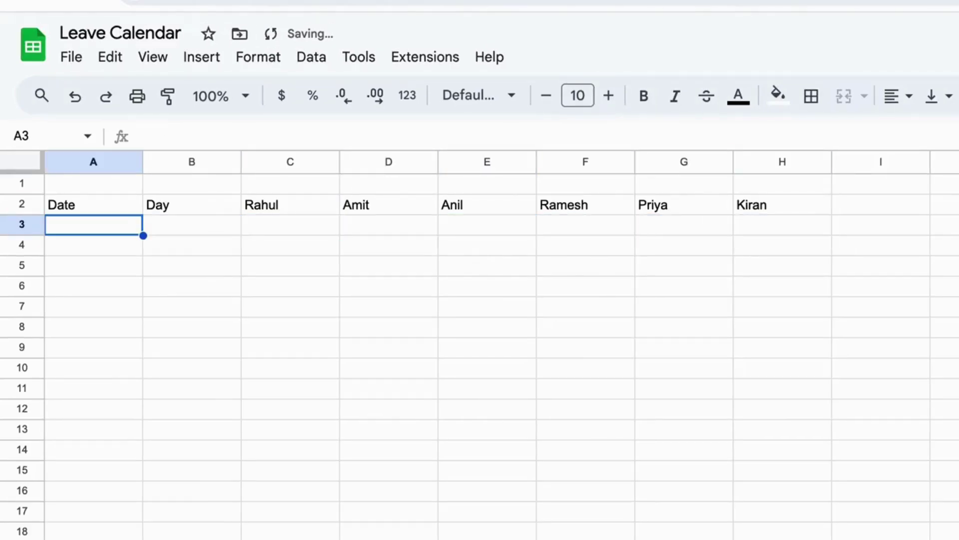
type("2")
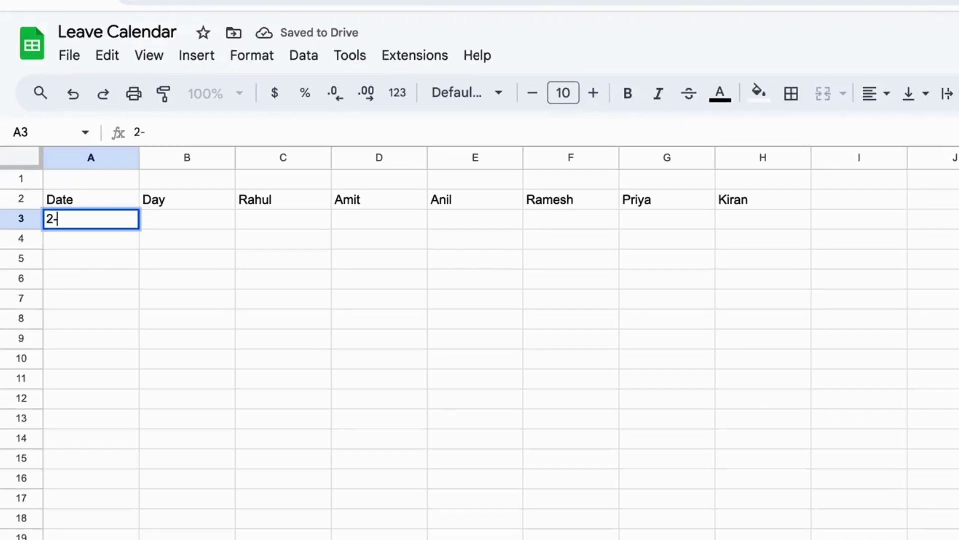
type("-June-24")
key("Tab")
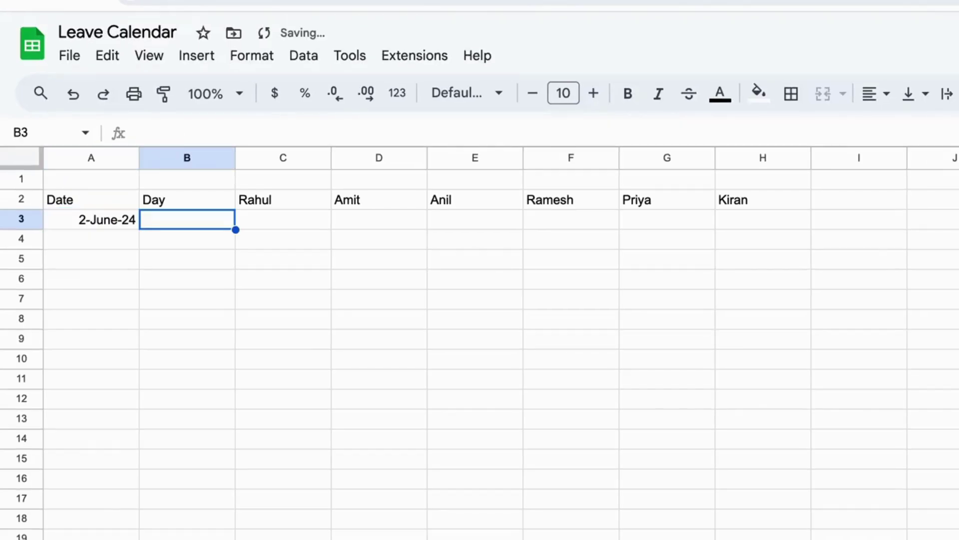
type("=")
type("=TEXT(A3, \"dddd\")")
Correct the B3 formula to =TEXT($A3, "dddd") by removing the extra equals sign.
left_click(195, 286)
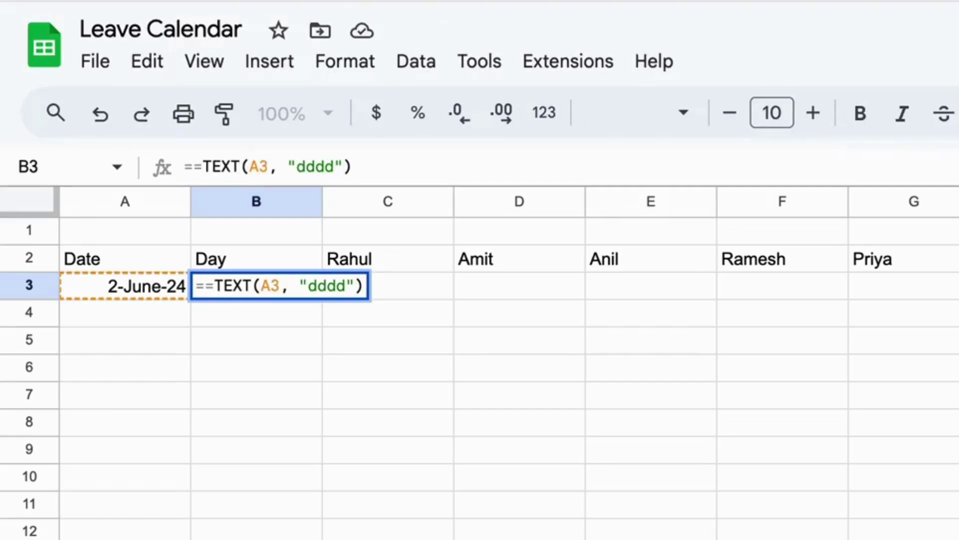
key("BackSpace")
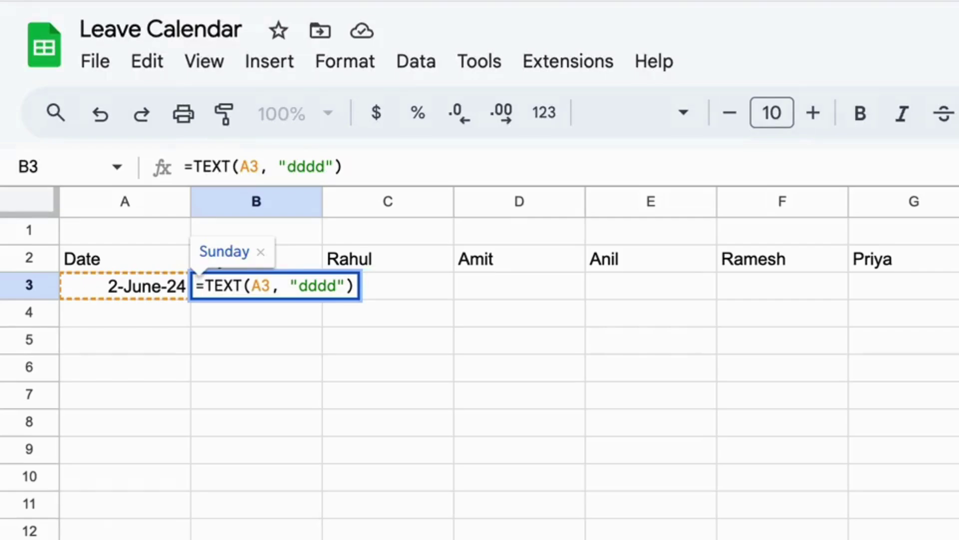
left_click(259, 283)
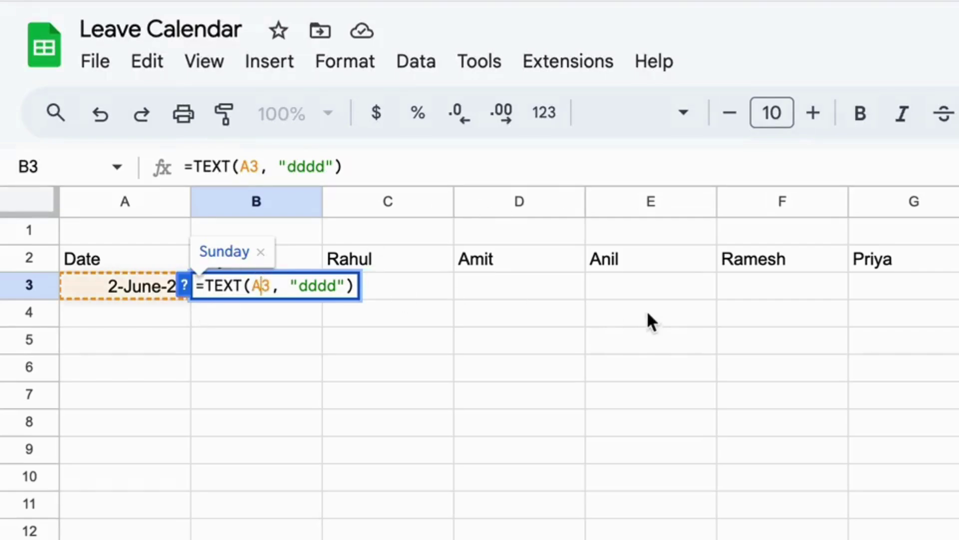
key("Left")
type("$")
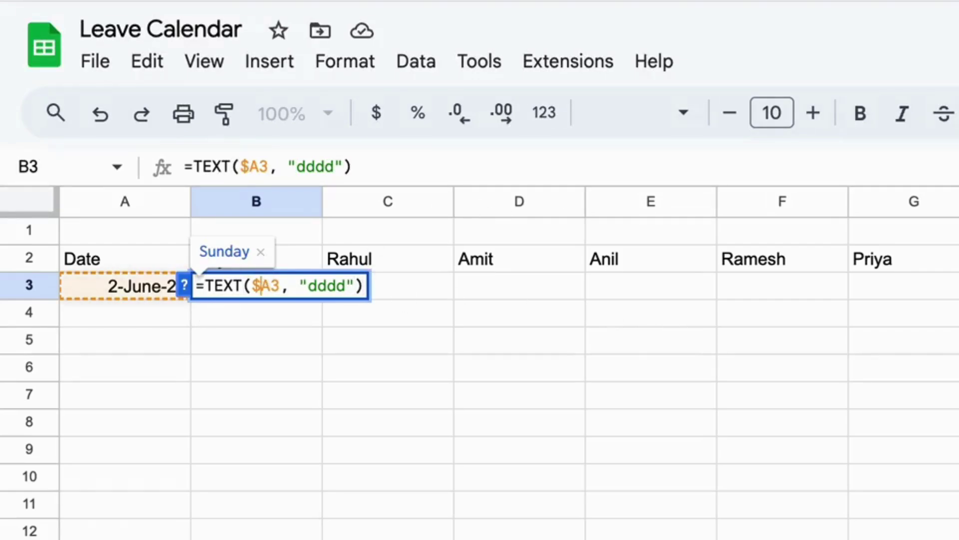
Fill the A3:B3 date and weekday down the following rows.
left_click_drag(125, 286, 256, 286)
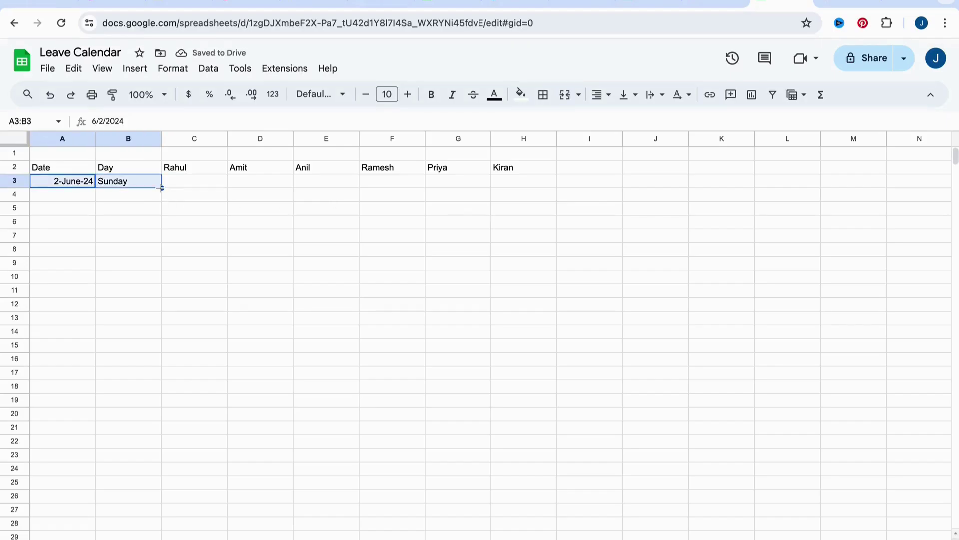
left_click_drag(161, 188, 145, 424)
scroll(145, 425, "up", 5)
left_click(194, 235)
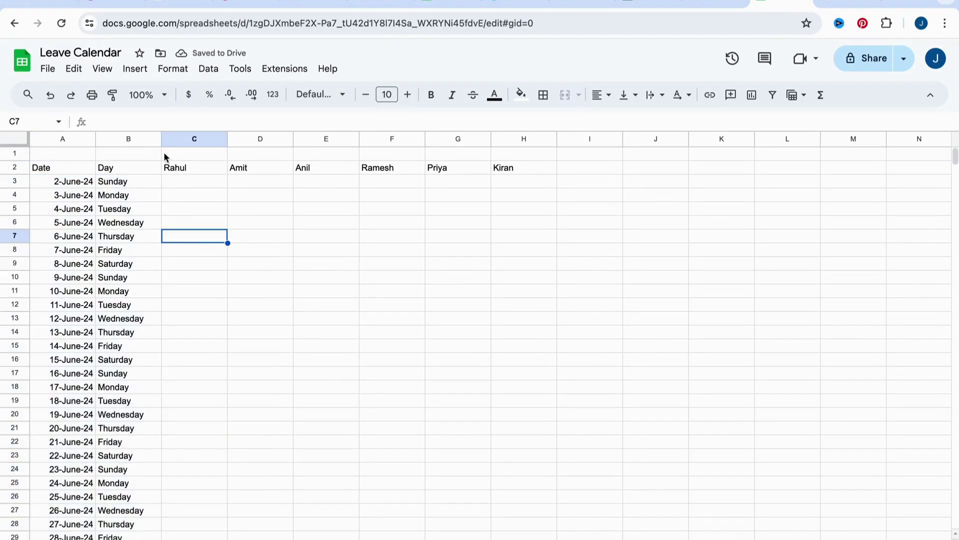
Shade the Date and Day columns light grey and centre their text.
left_click(68, 171)
left_click_drag(63, 141, 150, 156)
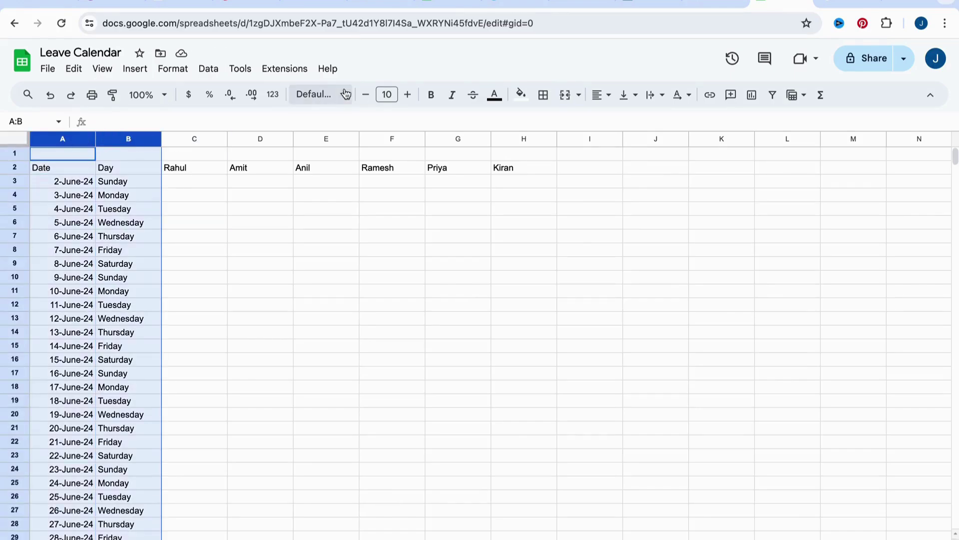
left_click(522, 94)
left_click(613, 142)
left_click(292, 220)
right_click(143, 138)
key("Escape")
left_click(61, 140, "shift")
left_click(602, 95)
left_click(619, 122)
left_click(277, 239)
Fill the heading row A2:H2 yellow.
left_click_drag(45, 170, 530, 172)
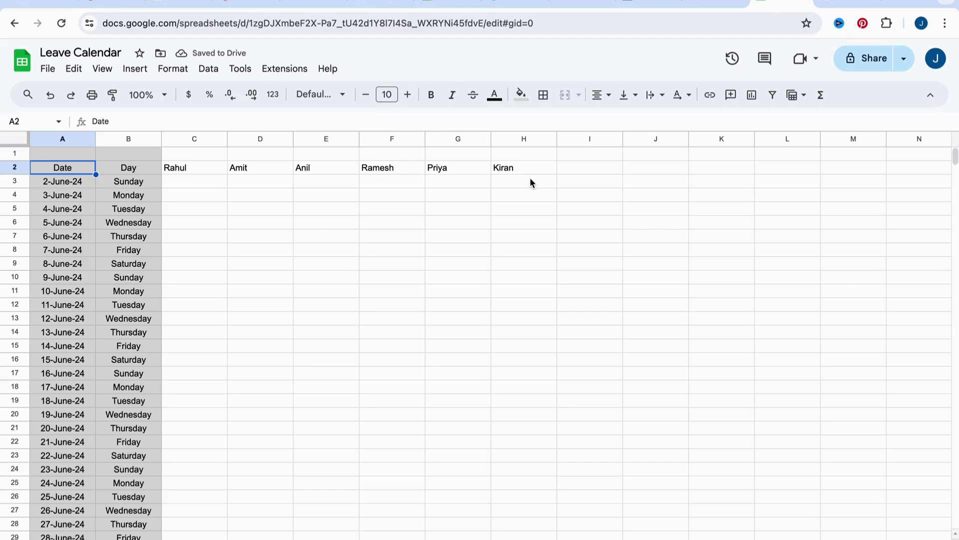
left_click(521, 95)
left_click(570, 157)
left_click(273, 222)
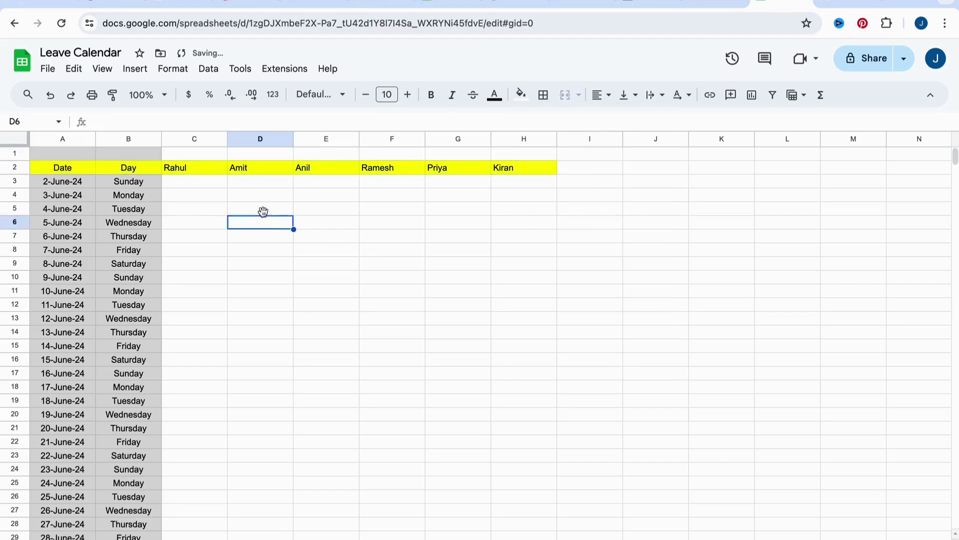
Centre the employee columns C through H.
left_click(184, 172)
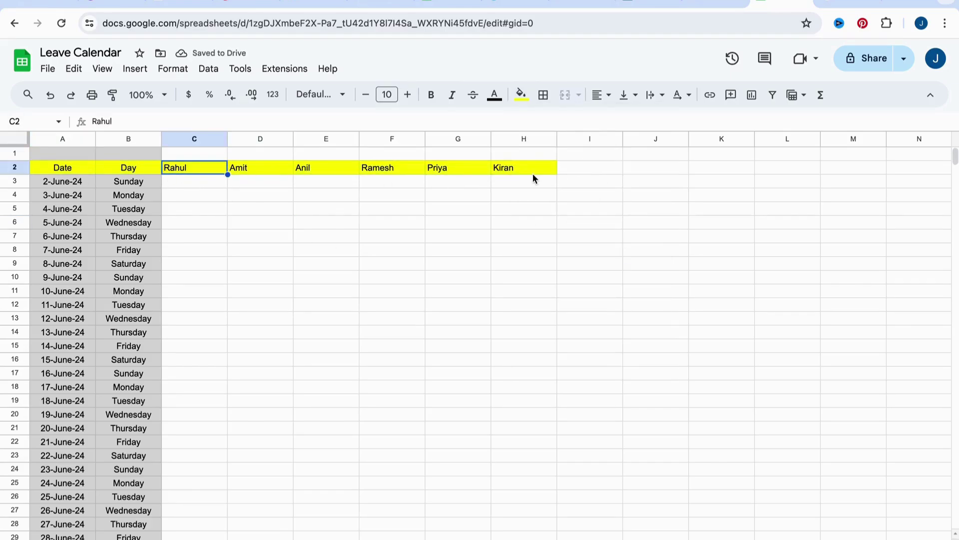
left_click(198, 142)
left_click(524, 142, "shift")
left_click(599, 95)
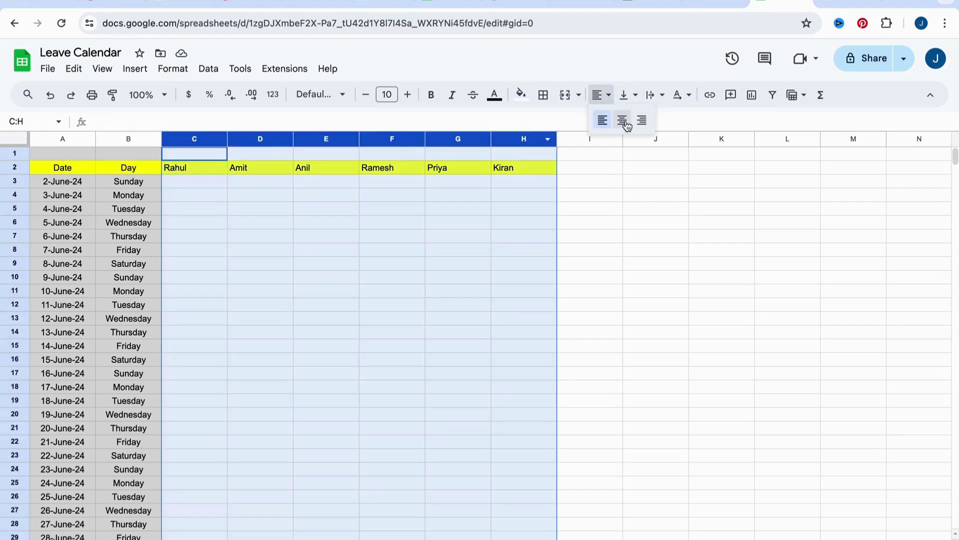
left_click(629, 126)
left_click(300, 215)
left_click(169, 182)
Add all borders to the table range A2:H50.
left_click(70, 166)
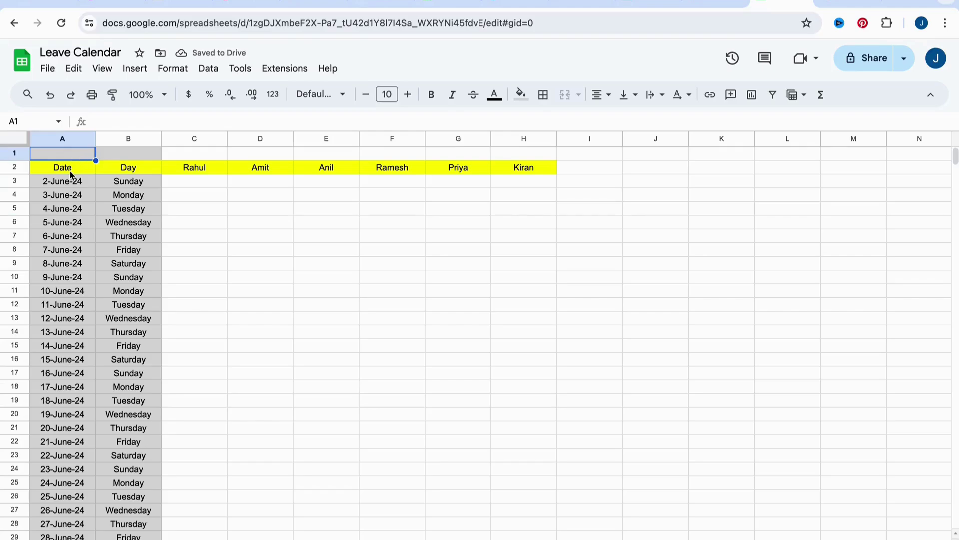
scroll(379, 332, "down", 5)
scroll(378, 332, "down", 5)
left_click(532, 308, "shift")
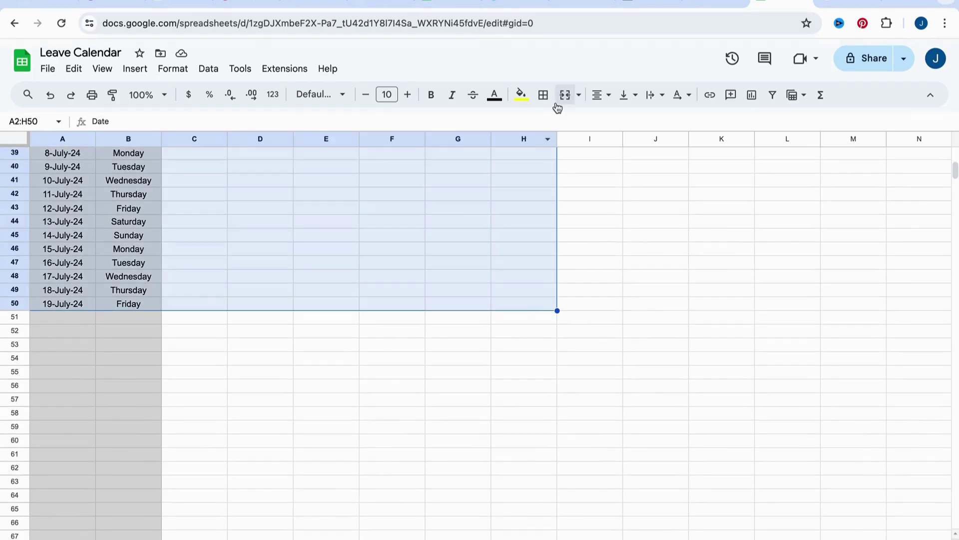
left_click(545, 95)
left_click(550, 122)
scroll(361, 299, "up", 10)
Type Legends in A1, F = Full Day Leave in B1 and H = Half Day in C1.
left_click(63, 153)
type("Leng")
type("e")
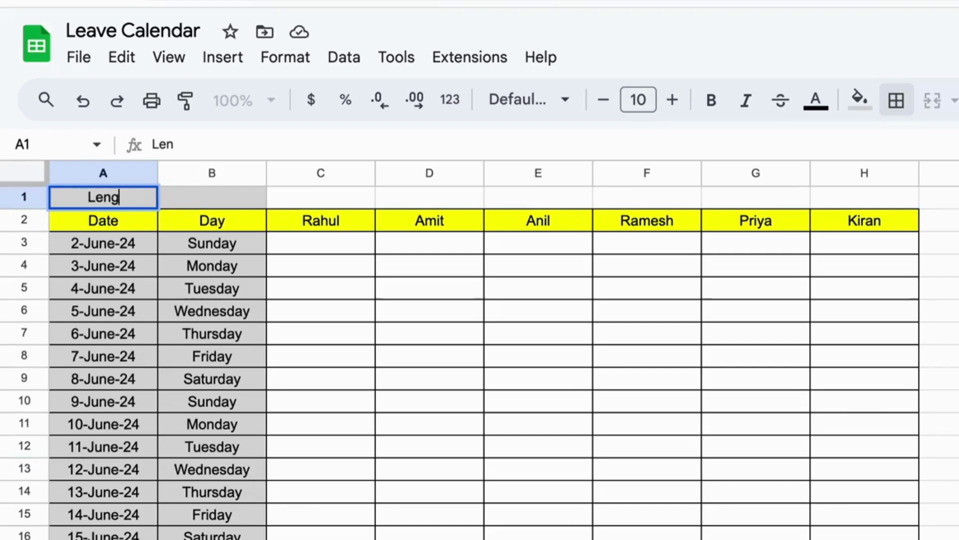
key("BackSpace")
key("BackSpace")
key("BackSpace")
type("gends")
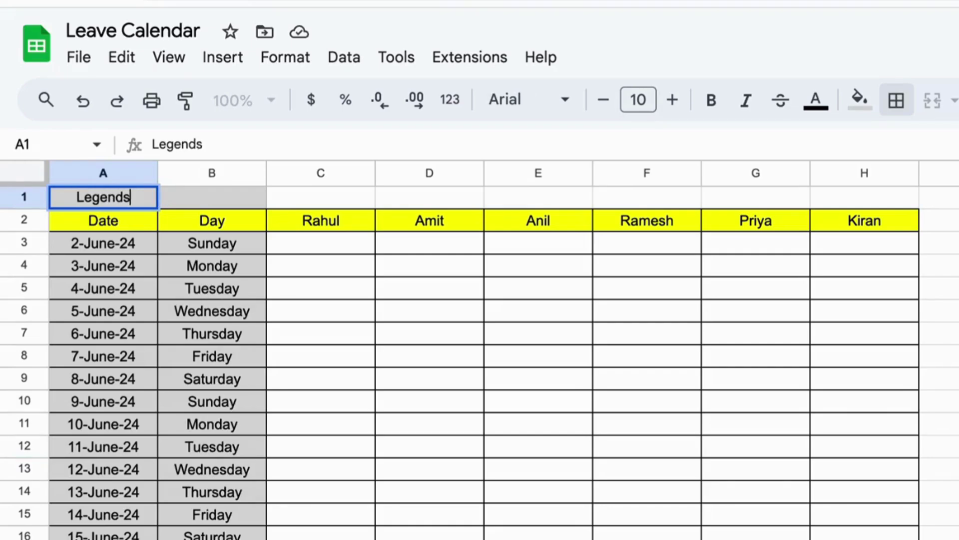
key("Return")
left_click(212, 198)
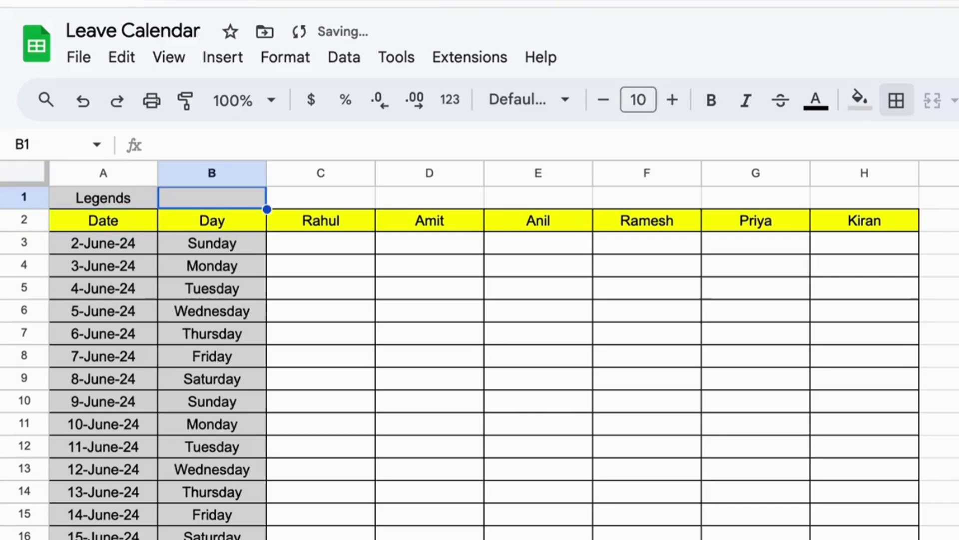
type("F = Full Day")
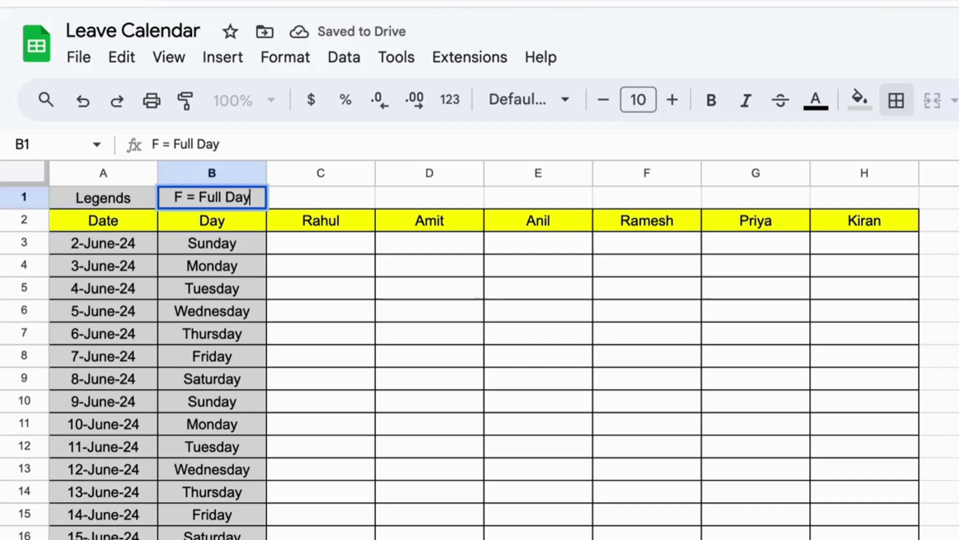
type(" Leave")
key("Tab")
type("H = Half Day")
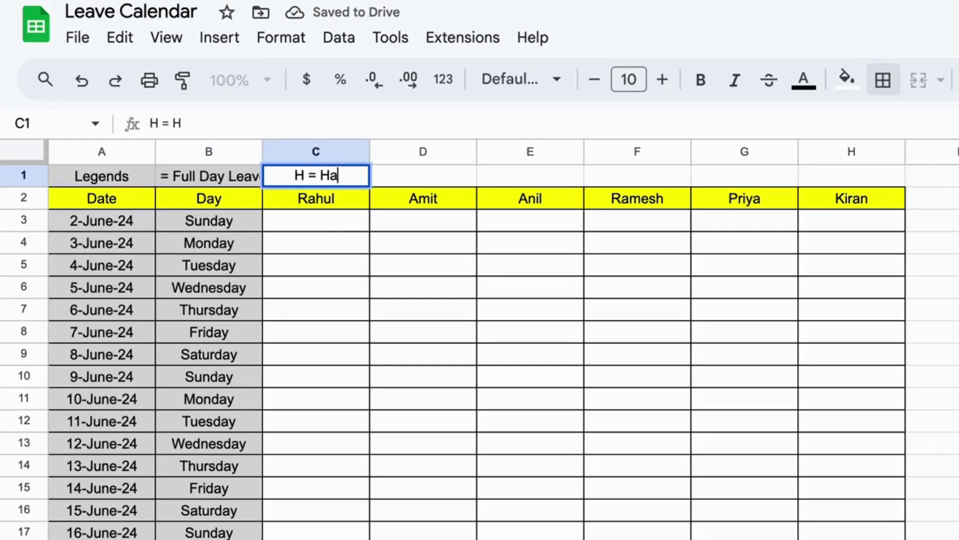
key("Return")
Select the leave cells C3:H50 below the employee headings.
left_click(209, 176)
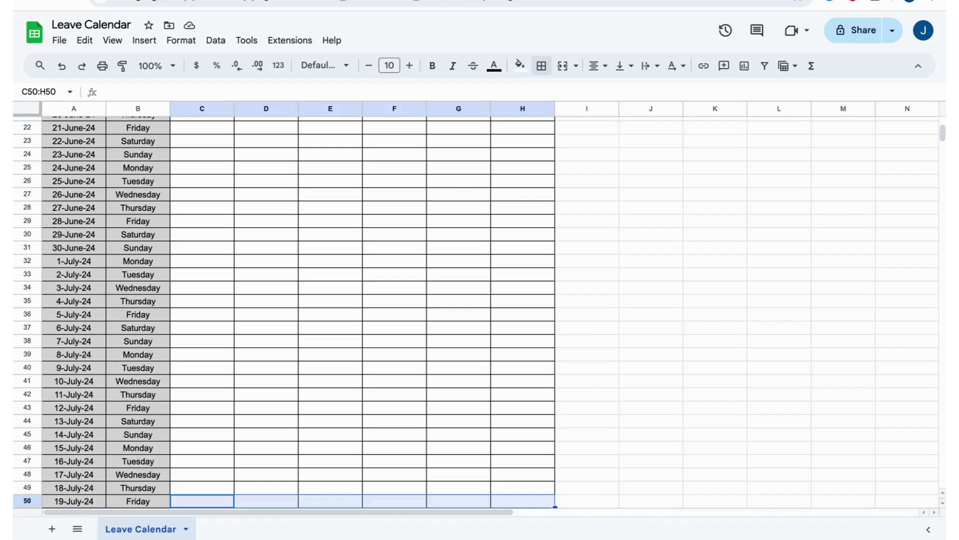
key("ctrl+shift+Up")
key("shift+Down")
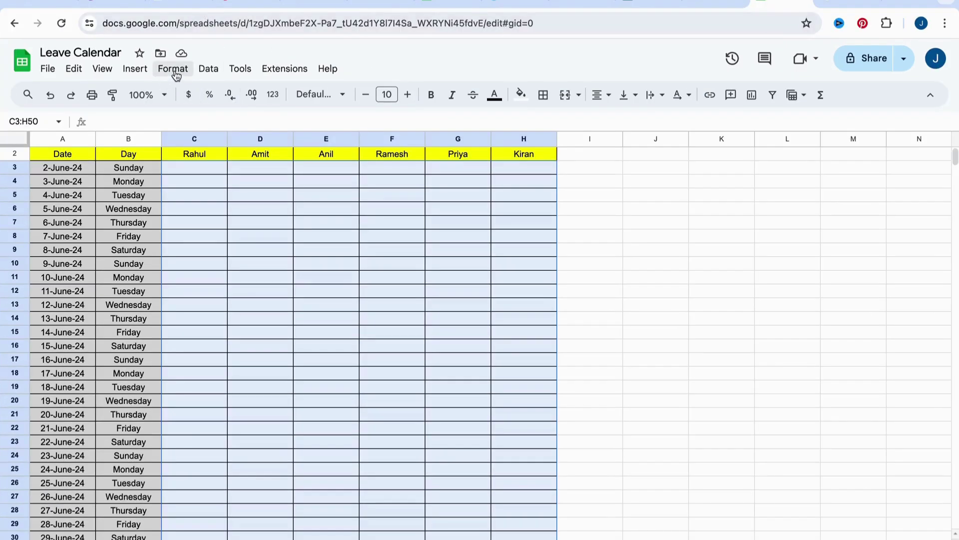
left_click(183, 44)
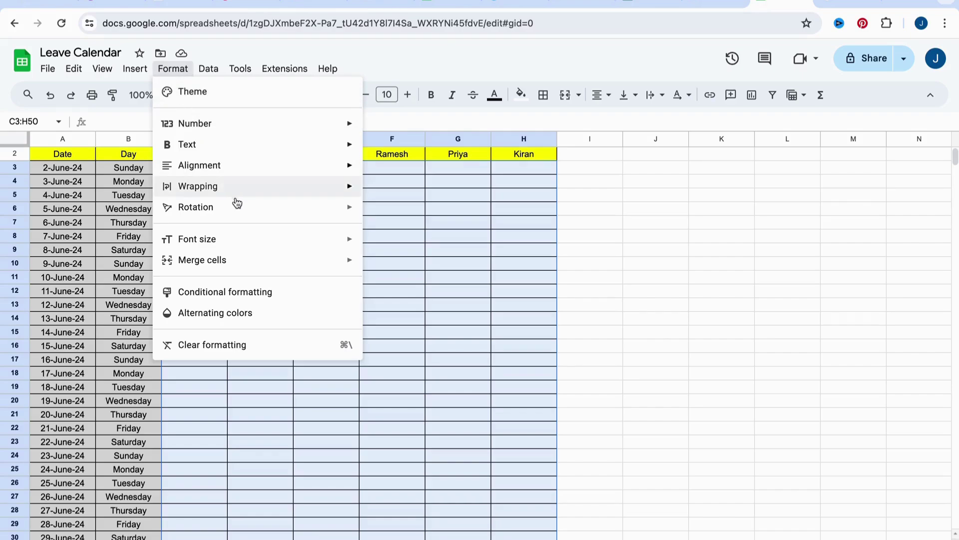
Add a conditional rule on C3:H50: text exactly F gets red fill and white text.
left_click(244, 294)
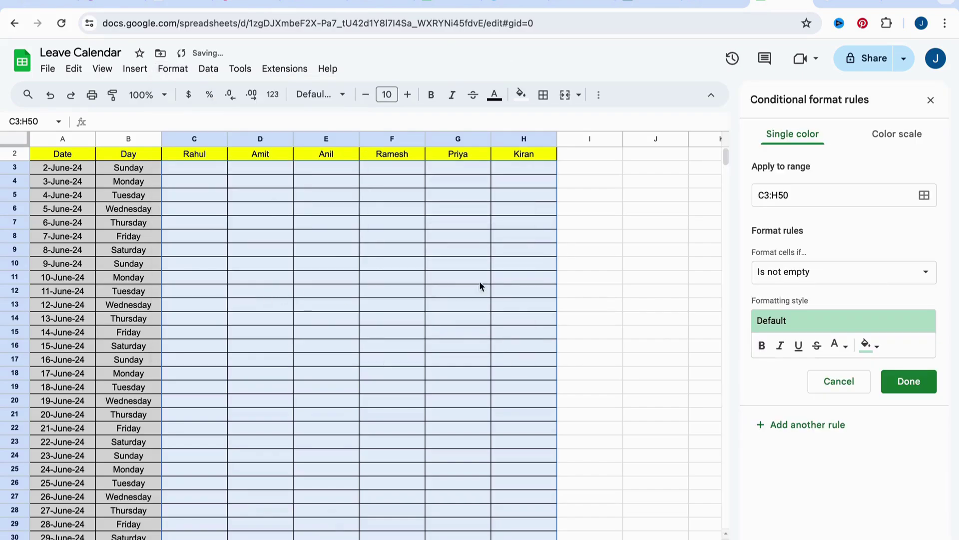
left_click(793, 276)
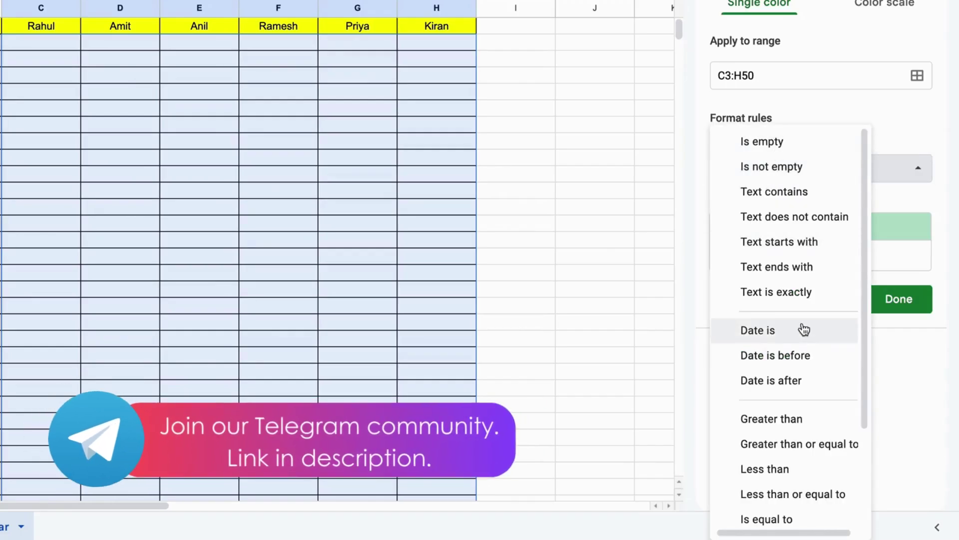
left_click(805, 295)
left_click(753, 208)
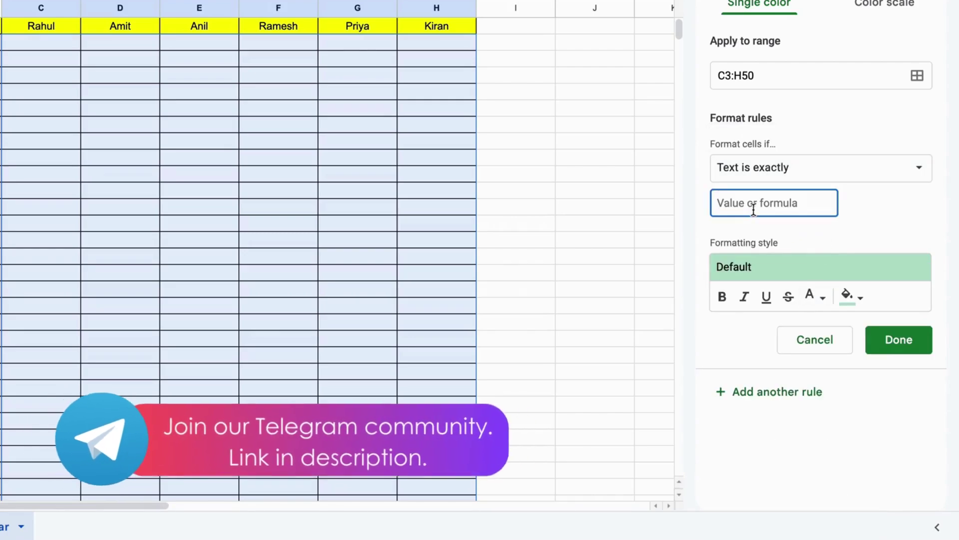
type("F")
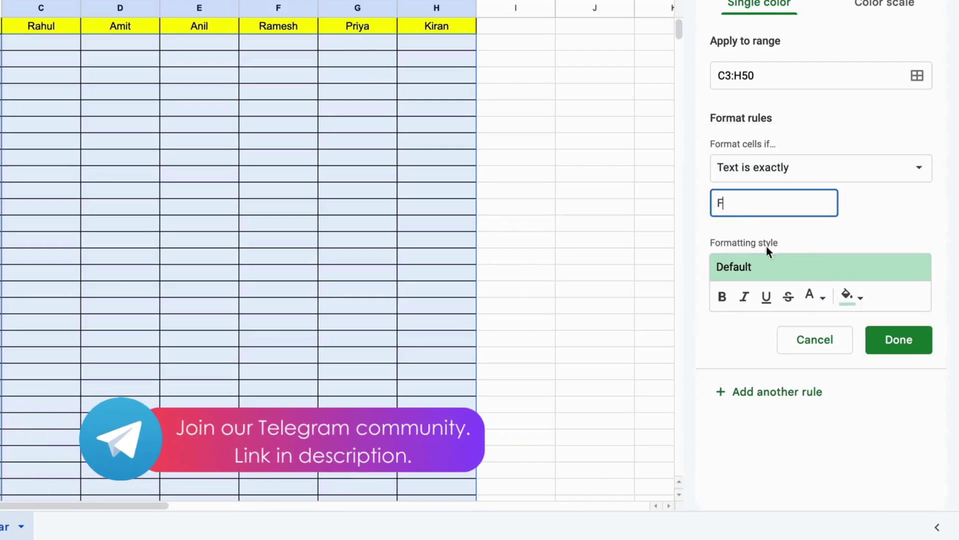
left_click(856, 297)
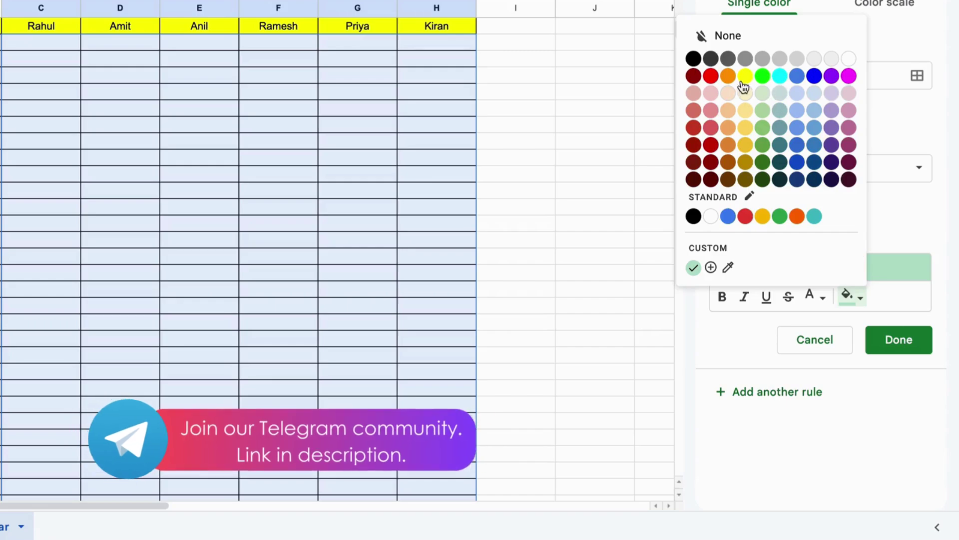
left_click(711, 77)
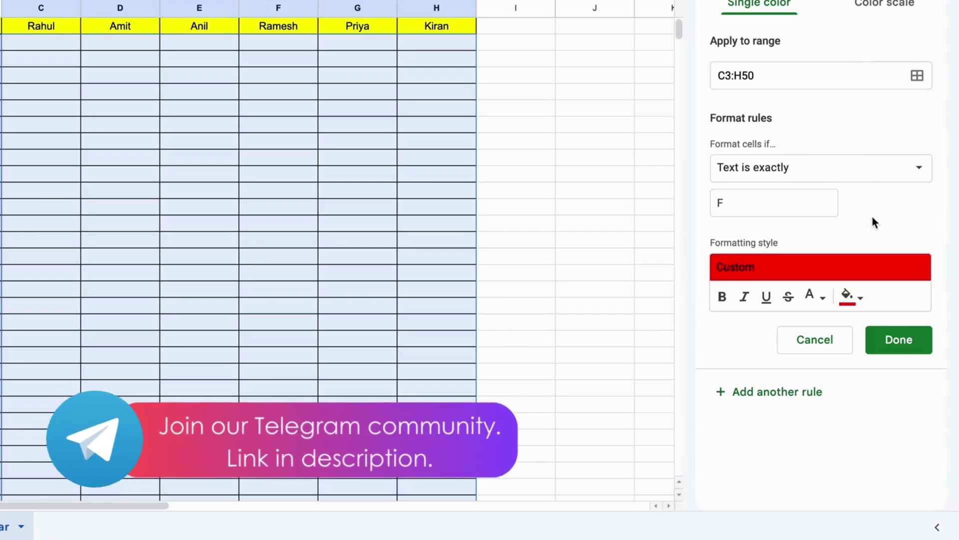
left_click(820, 298)
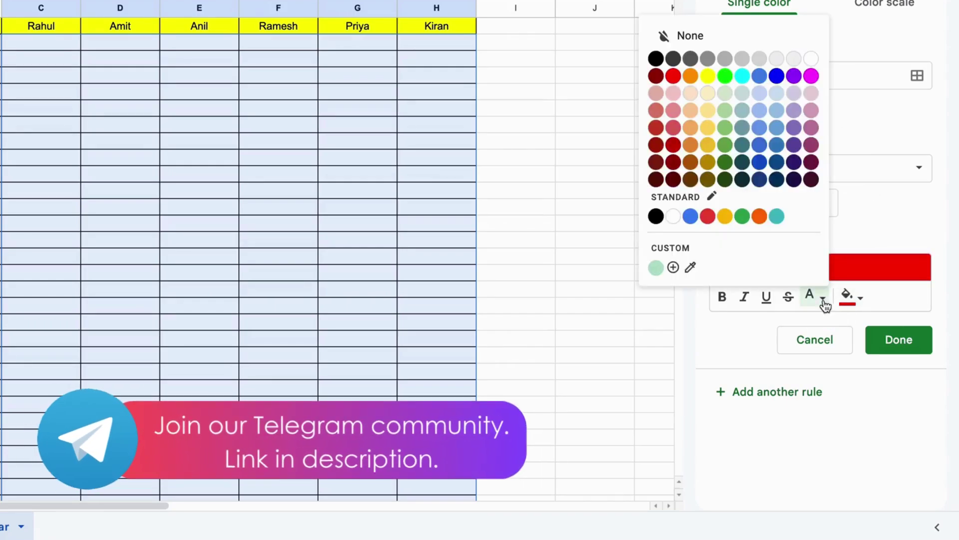
left_click(811, 57)
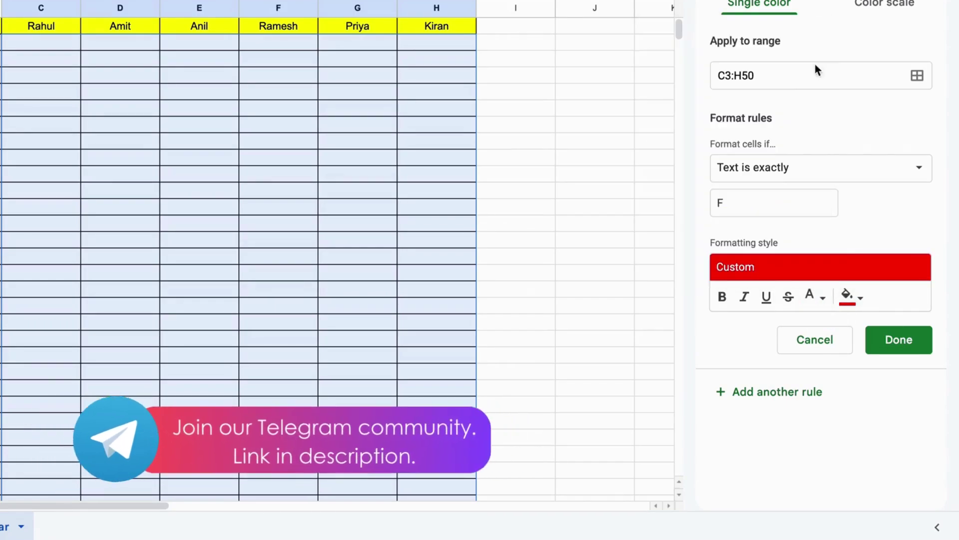
left_click(904, 341)
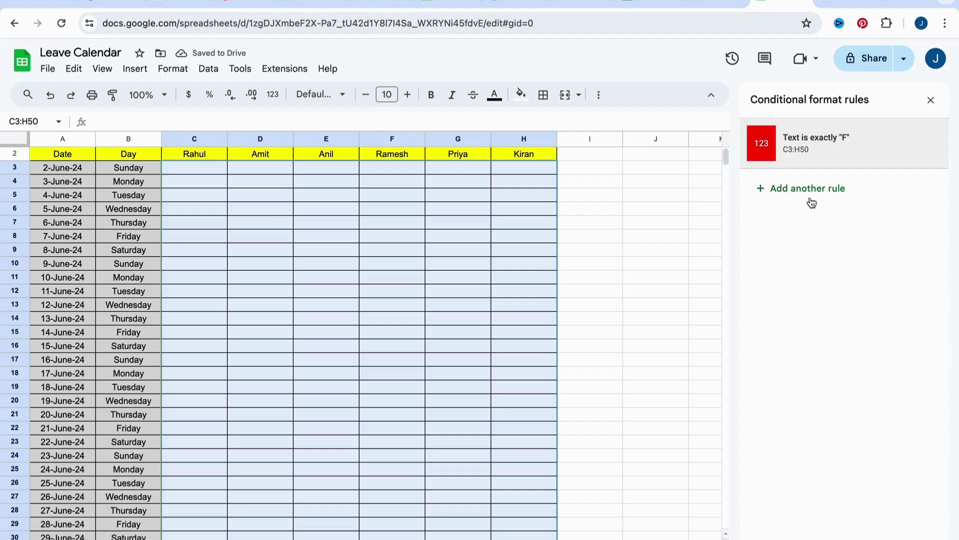
Add a second rule: text exactly H gets orange fill, then close the rules panel.
left_click(767, 70)
left_click(791, 168)
left_click(828, 380)
left_click(807, 301)
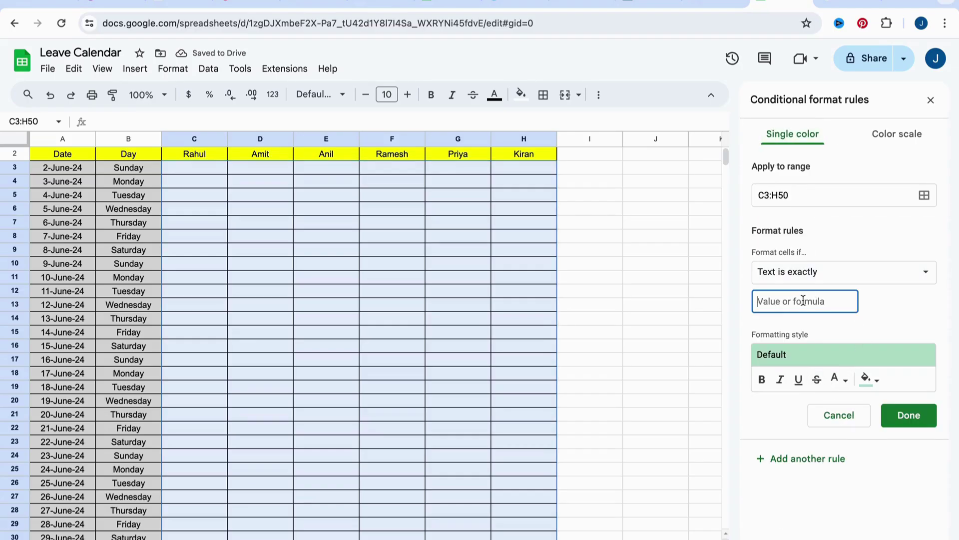
type("H")
left_click(870, 380)
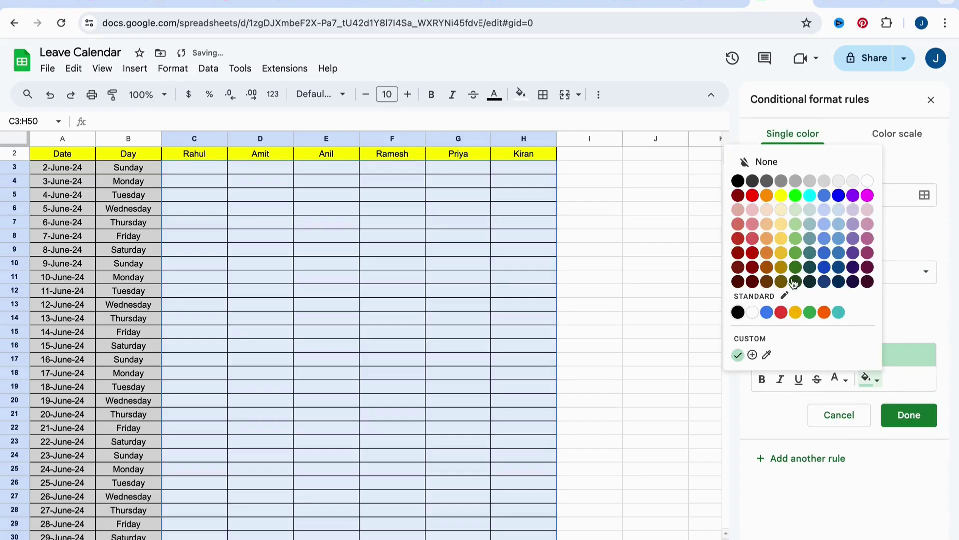
left_click(764, 195)
left_click(839, 379)
left_click(836, 196)
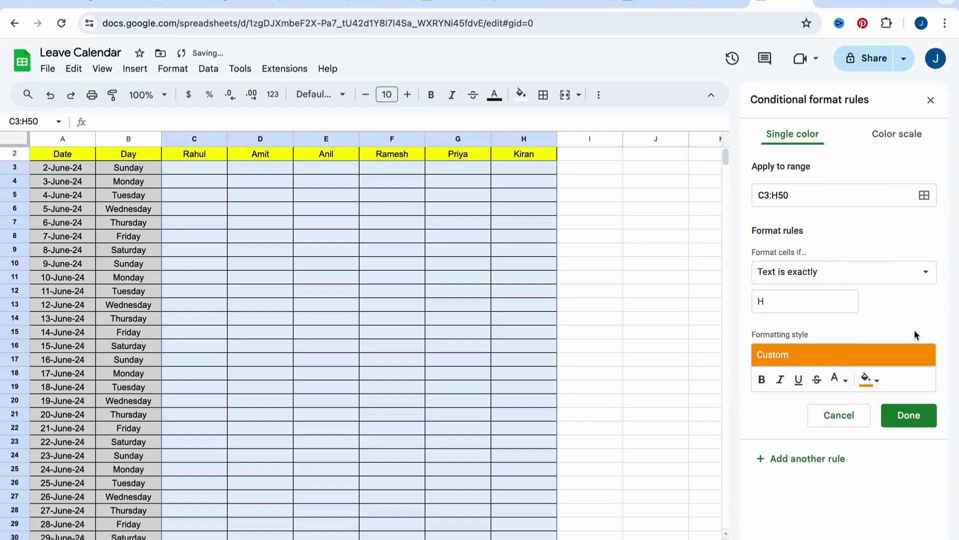
left_click(909, 415)
left_click(930, 99)
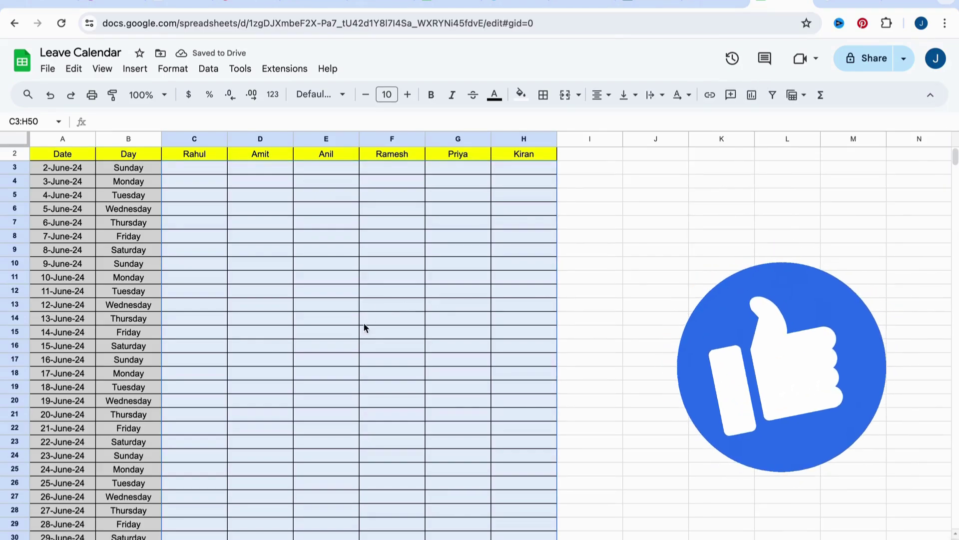
scroll(363, 335, "up", 1)
left_click(263, 236)
Enter F in C5 and H in F5 as sample leave codes.
left_click(203, 214)
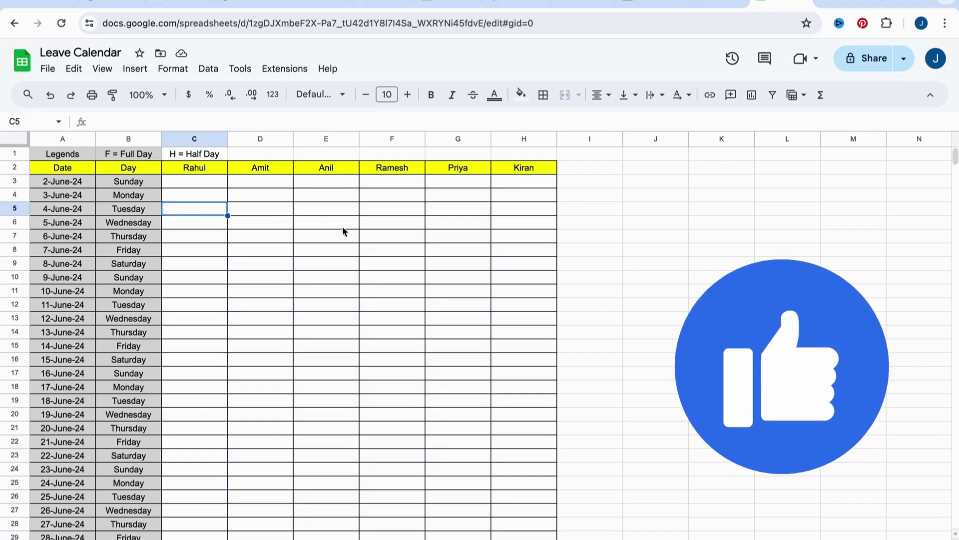
type("F")
key("Return")
key("Up")
key("Right")
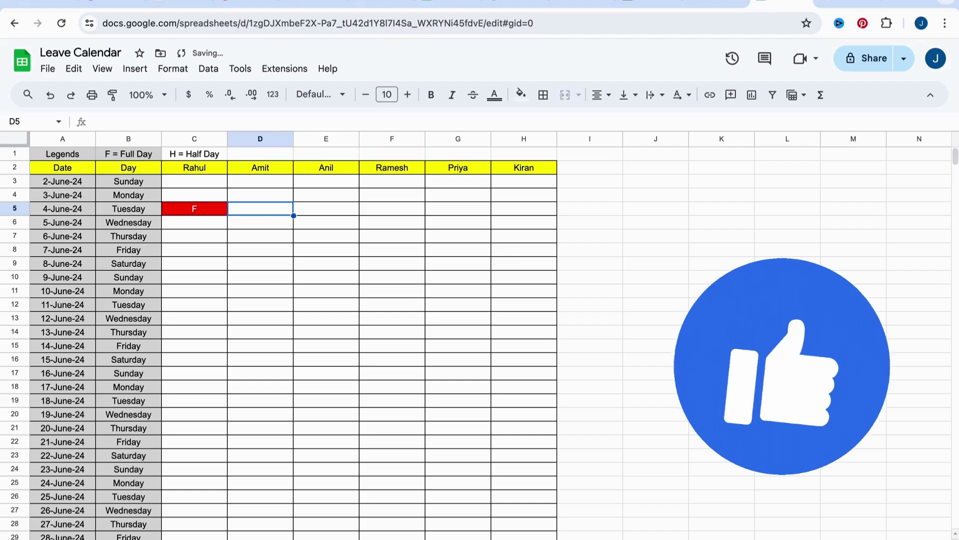
key("Right")
key("Right")
type("H")
key("Left")
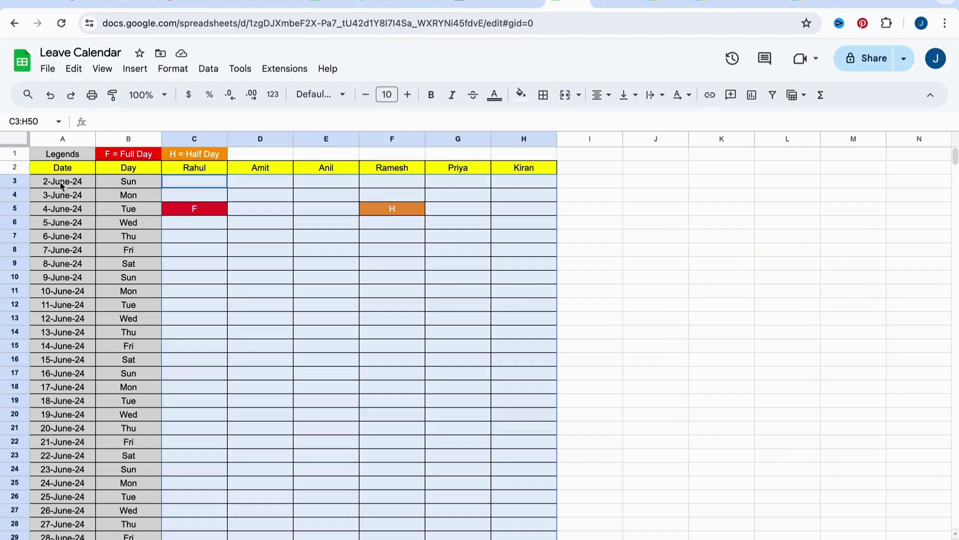
Select the whole calendar range A3:H50.
left_click(60, 185)
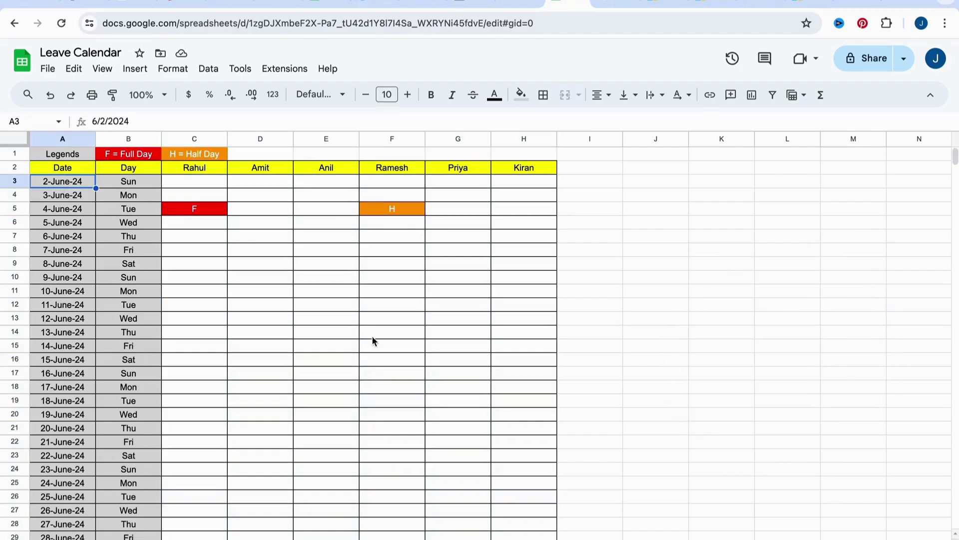
scroll(462, 350, "down", 8)
left_click(540, 404, "shift")
scroll(464, 310, "up", 8)
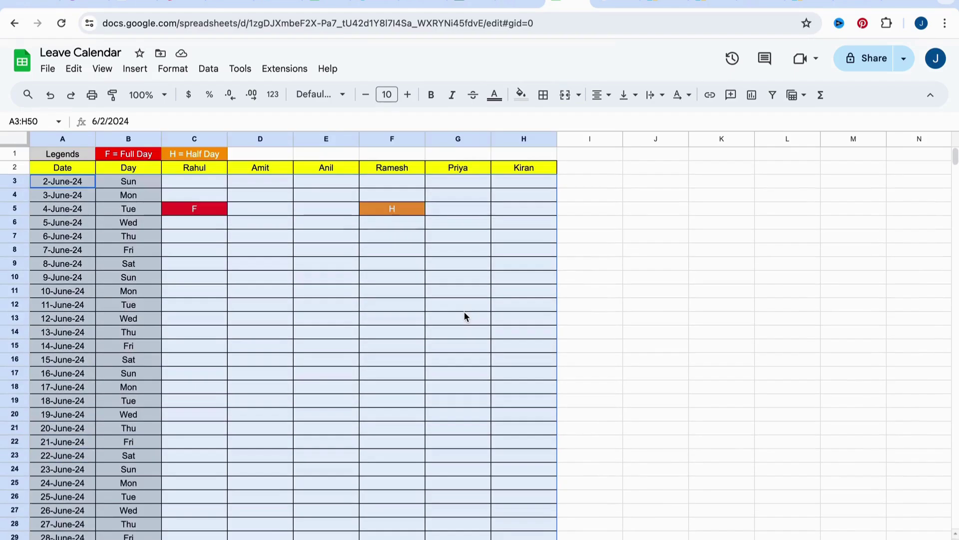
left_click(171, 70)
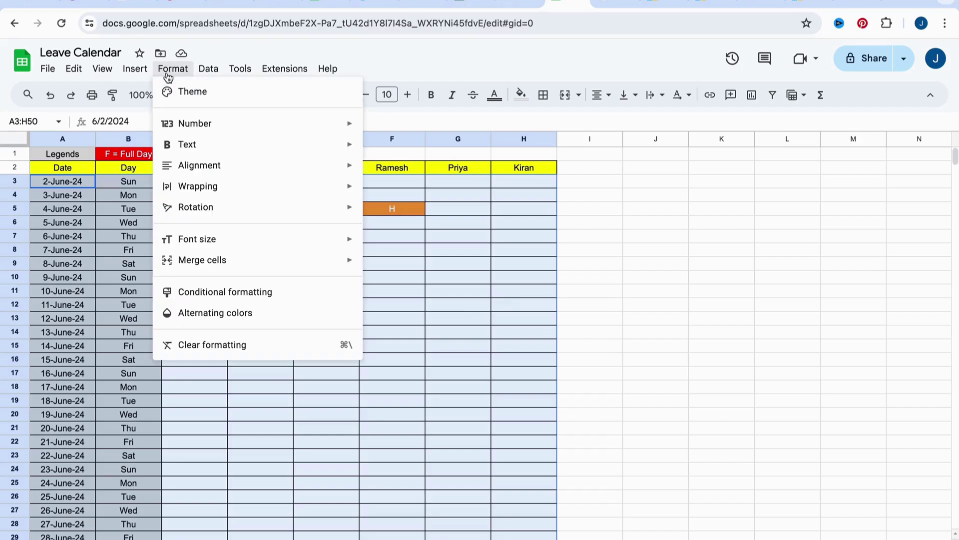
Add a custom-formula rule =($B3="Sun") on A3:H50 with light grey fill.
left_click(218, 295)
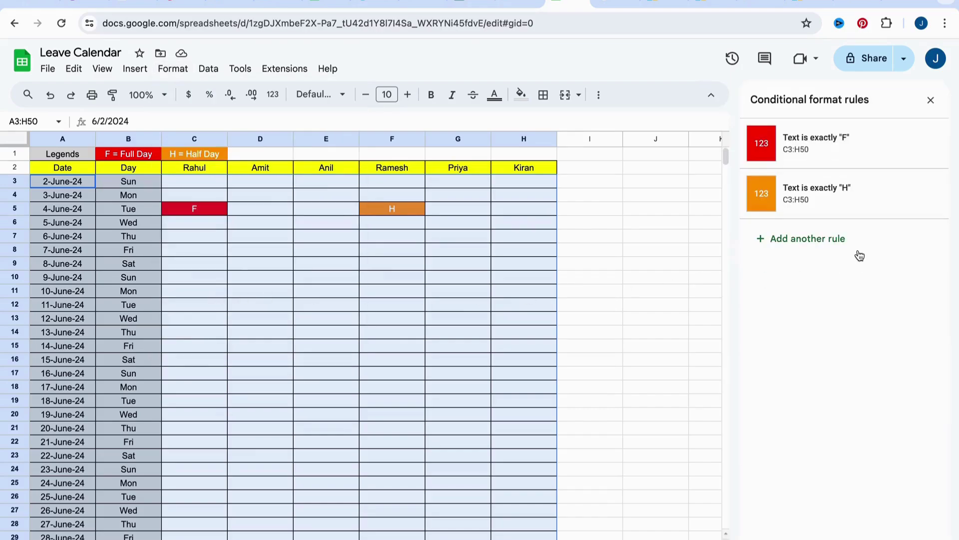
left_click(813, 239)
left_click(806, 272)
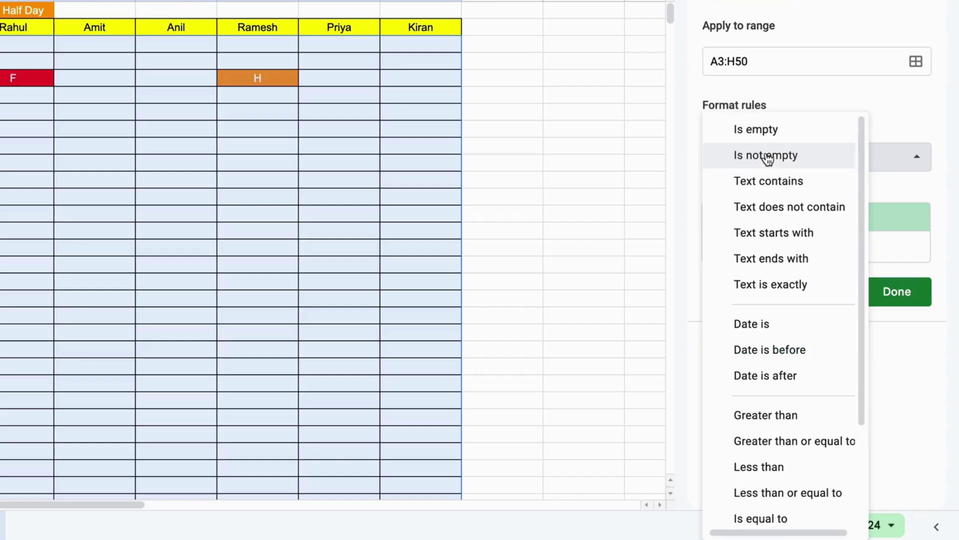
scroll(785, 454, "down", 3)
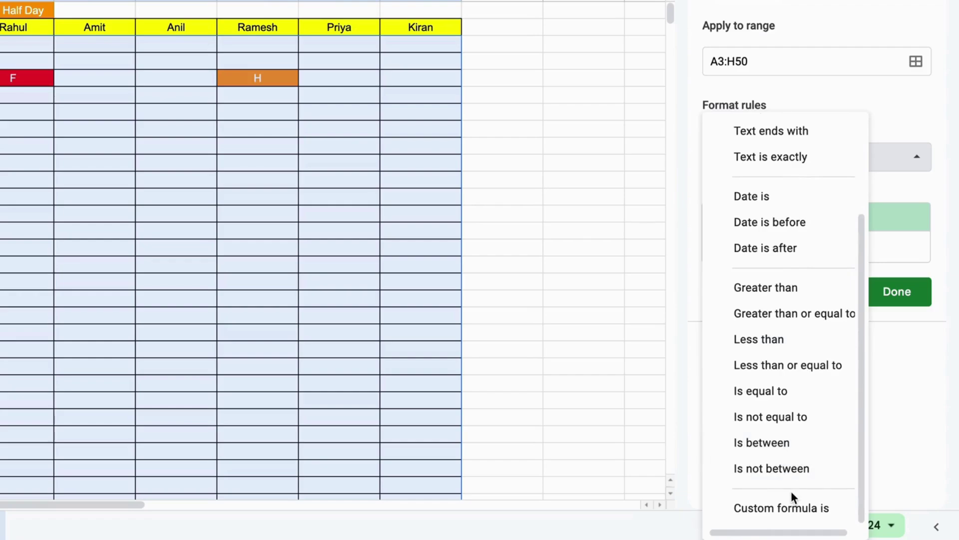
left_click(794, 508)
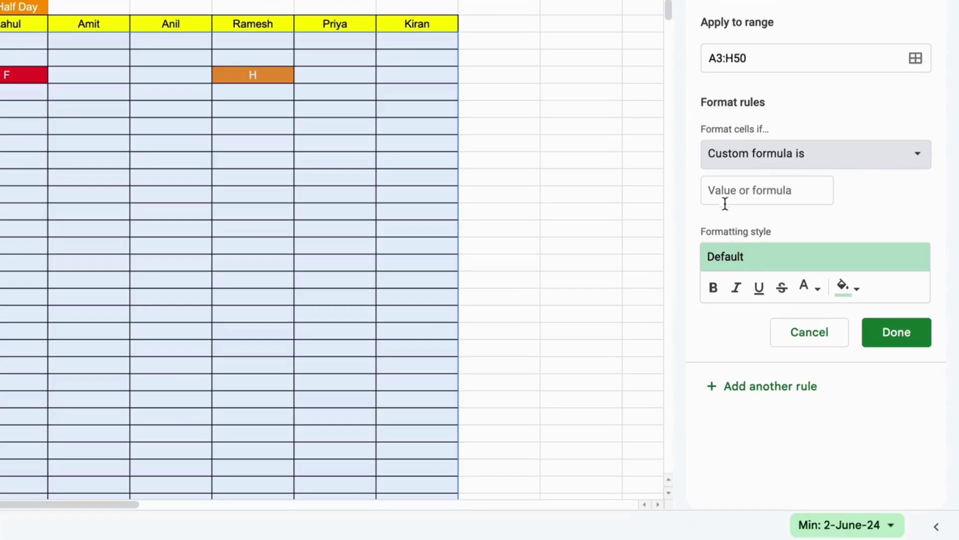
left_click(725, 202)
type("=B")
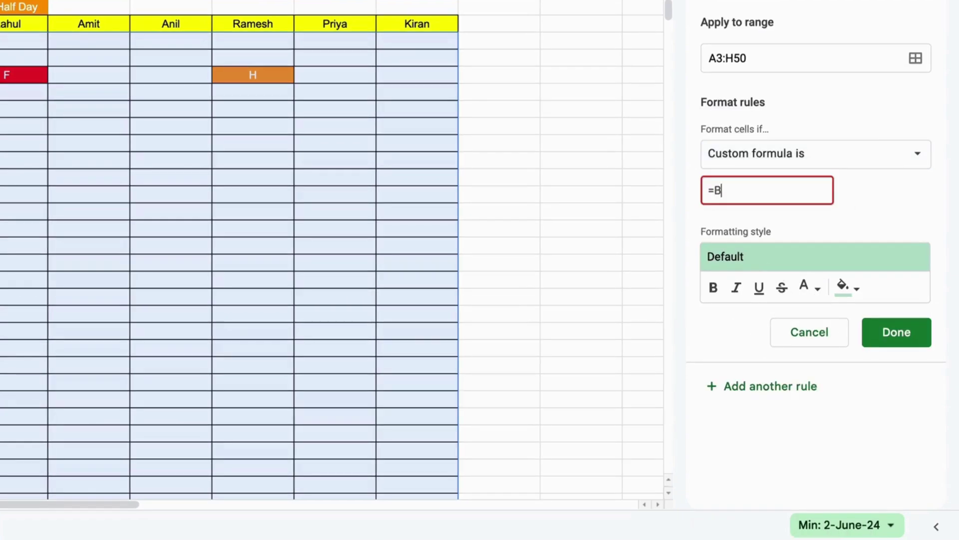
key("BackSpace")
type("(")
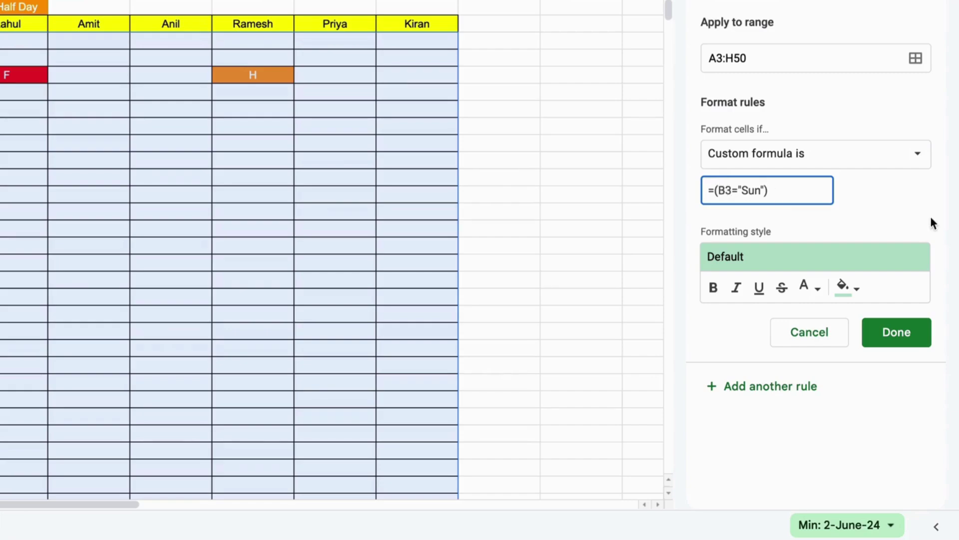
type("$")
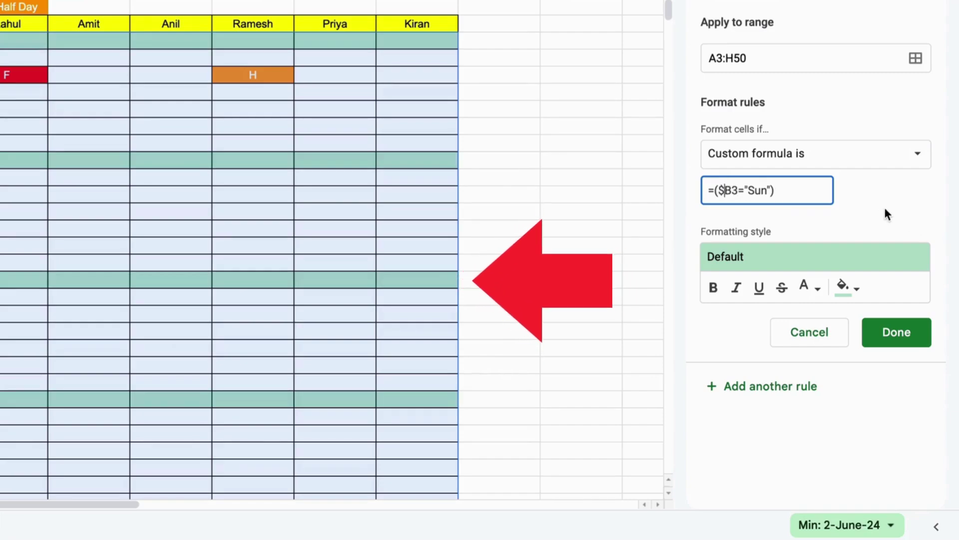
left_click(848, 289)
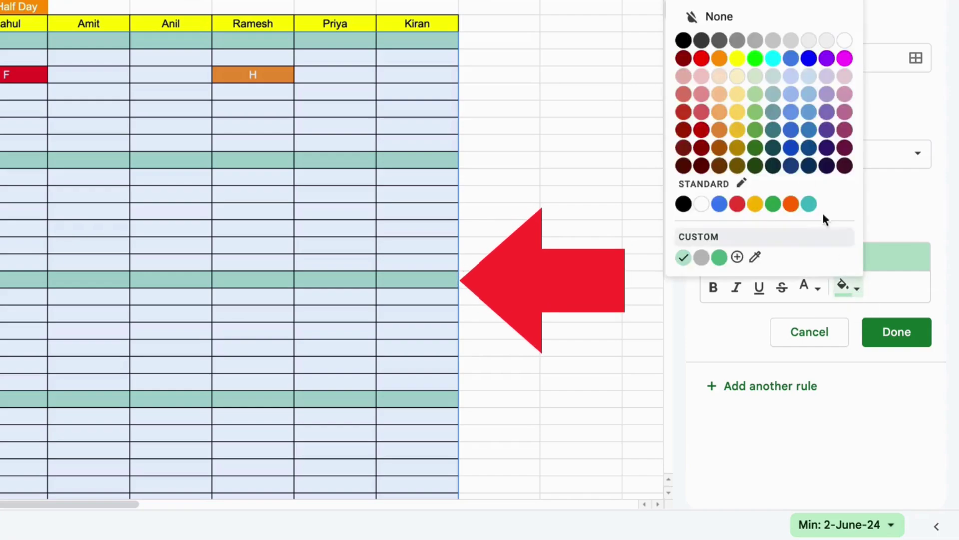
left_click(790, 42)
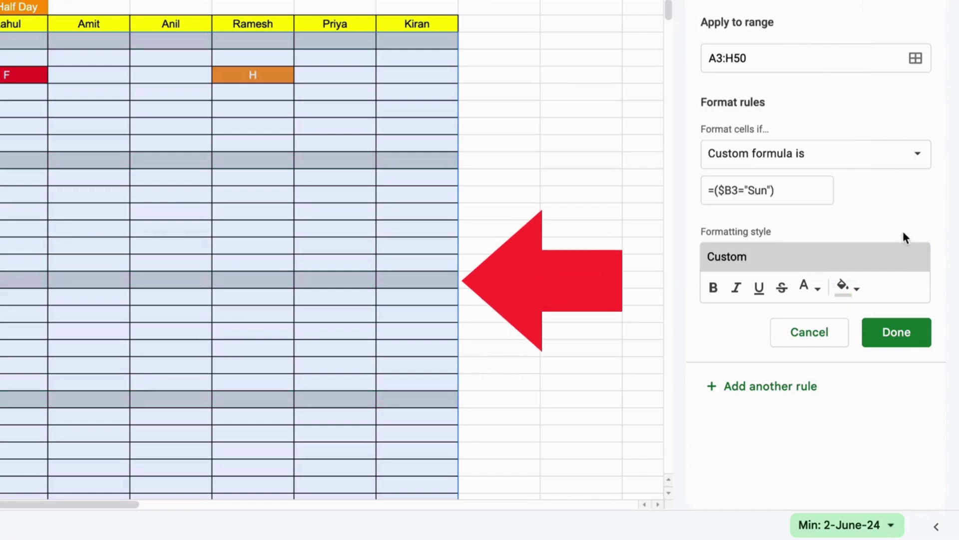
left_click(896, 334)
Add a custom-formula rule =($B3 = "Sat") that fills Saturday rows light grey.
left_click(787, 196)
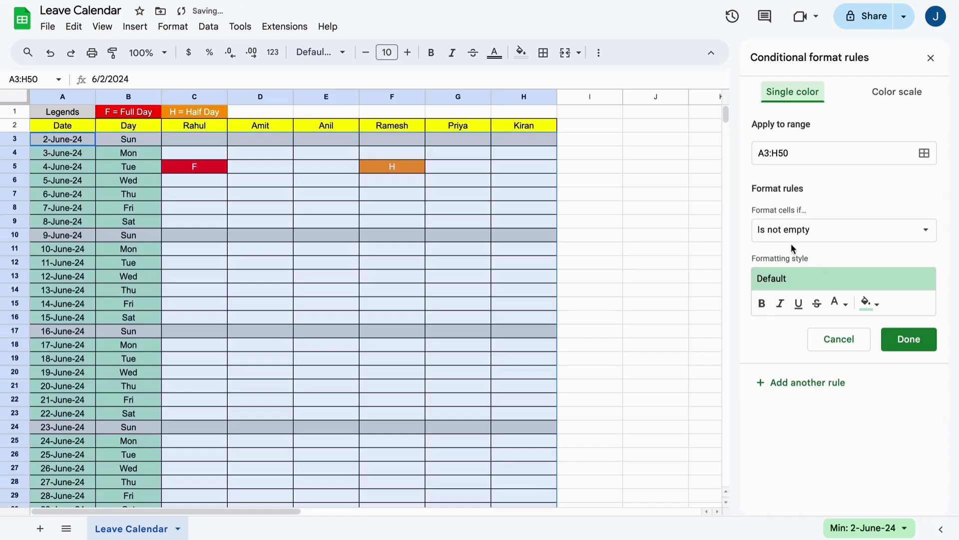
left_click(785, 231)
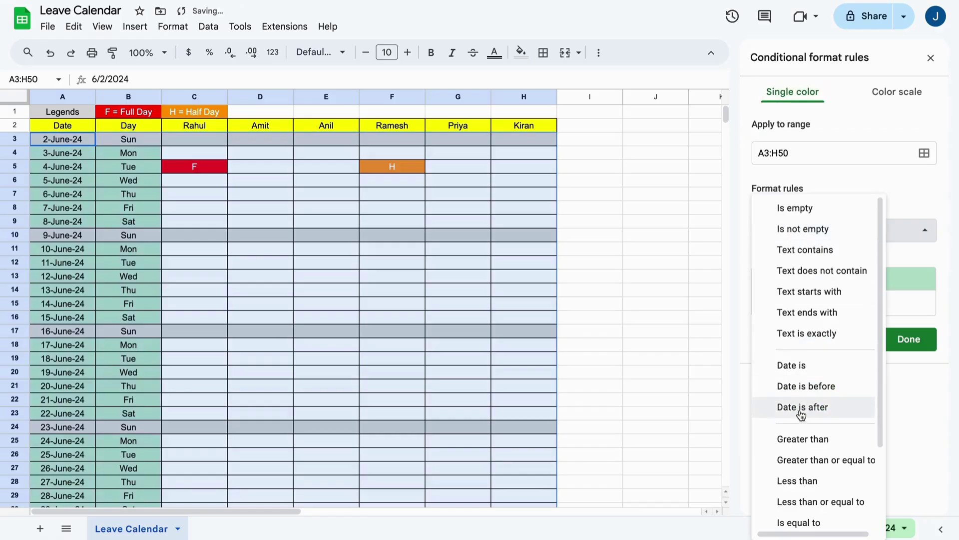
scroll(799, 410, "down", 2)
left_click(809, 514)
left_click(805, 260)
type("=($B3 = \"Sa")
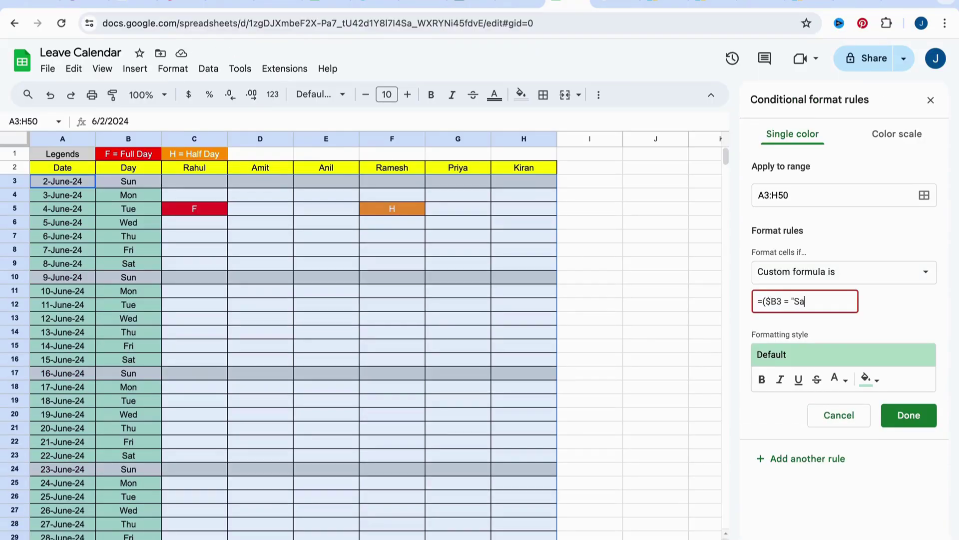
type("t\")")
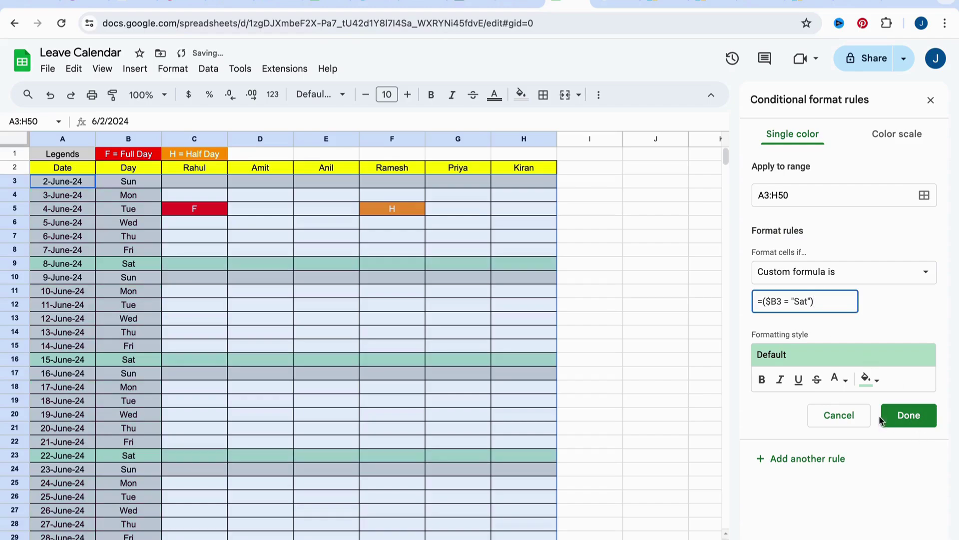
left_click(871, 380)
left_click(825, 182)
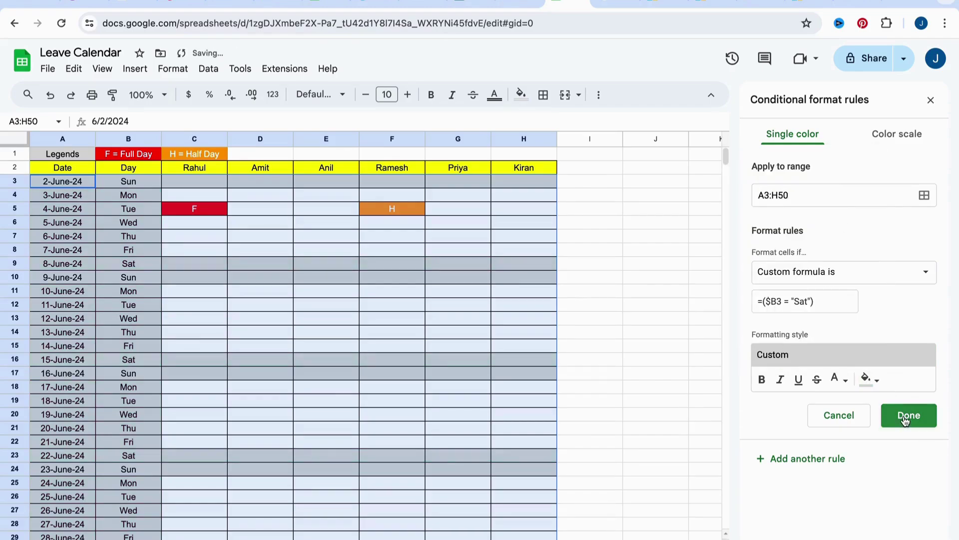
left_click(908, 415)
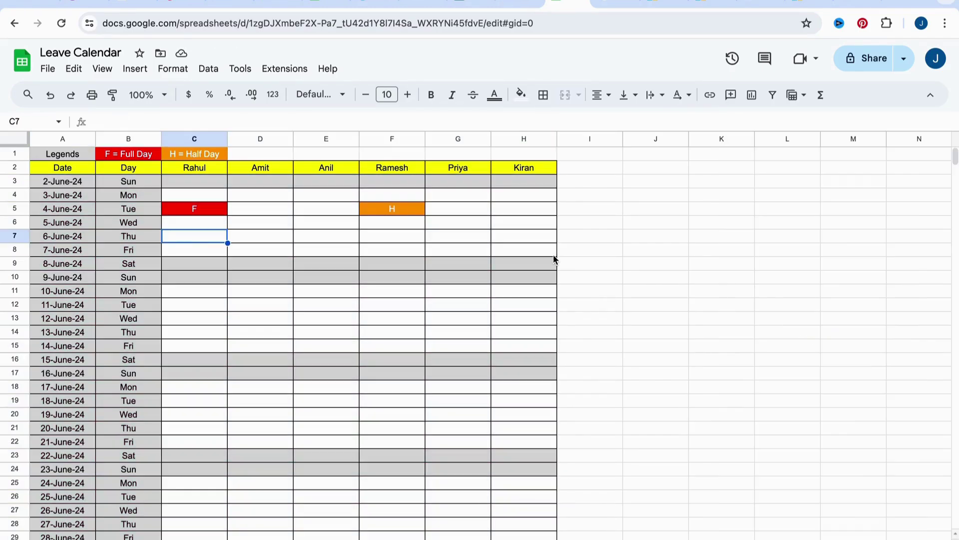
Record F and H leave days in rows 7, 12 and 14, including C14, G14 and H12.
type("F")
key("Tab")
key("Tab")
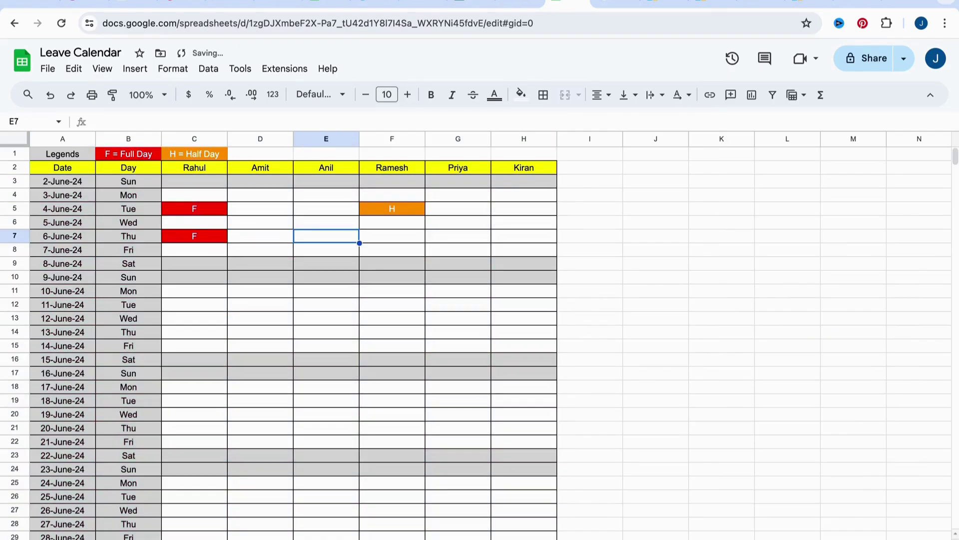
type("H")
key("Down")
key("Down")
key("Down")
key("Down")
key("Down")
type("F")
key("Down")
key("Left")
key("Left")
key("Left")
key("Right")
key("Down")
type("H")
key("Right")
key("Right")
key("Right")
key("Right")
type("F")
key("Right")
key("Up")
key("Up")
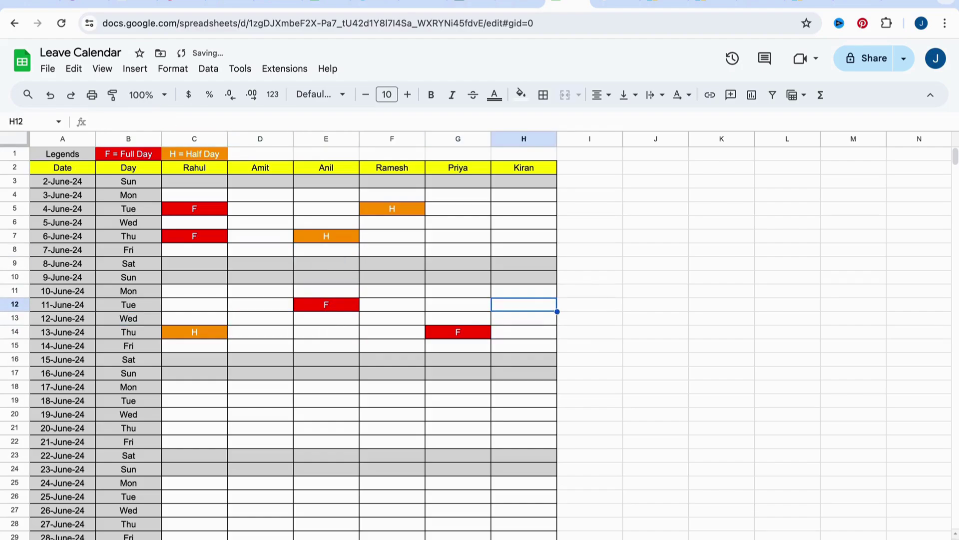
type("H")
key("Up")
key("Up")
key("Up")
key("Up")
key("Up")
key("Up")
key("Up")
key("Up")
key("Up")
key("Up")
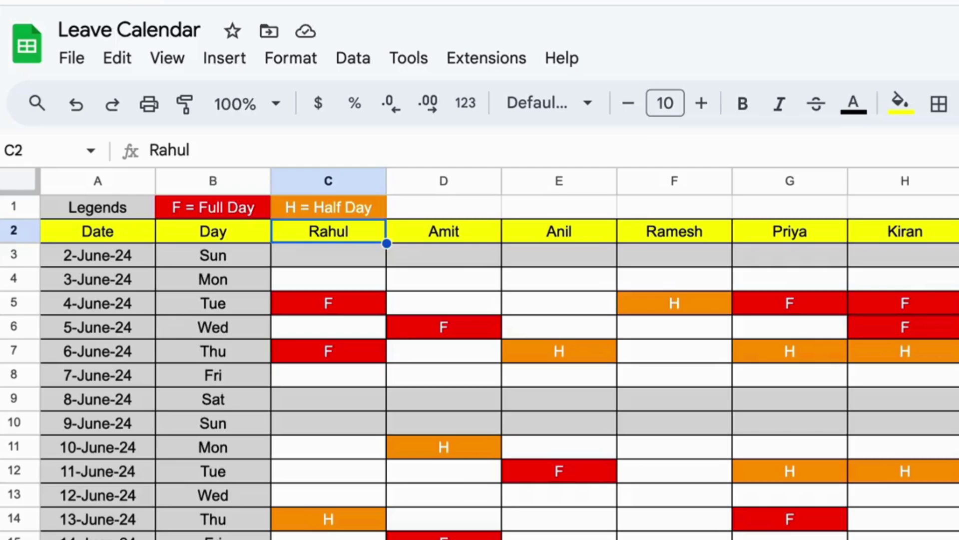
Rewrite C2 as CONCAT of the employee name with SUM of COUNTIF "F" plus COUNTIF "H"*0.5.
left_click(150, 151)
type("=")
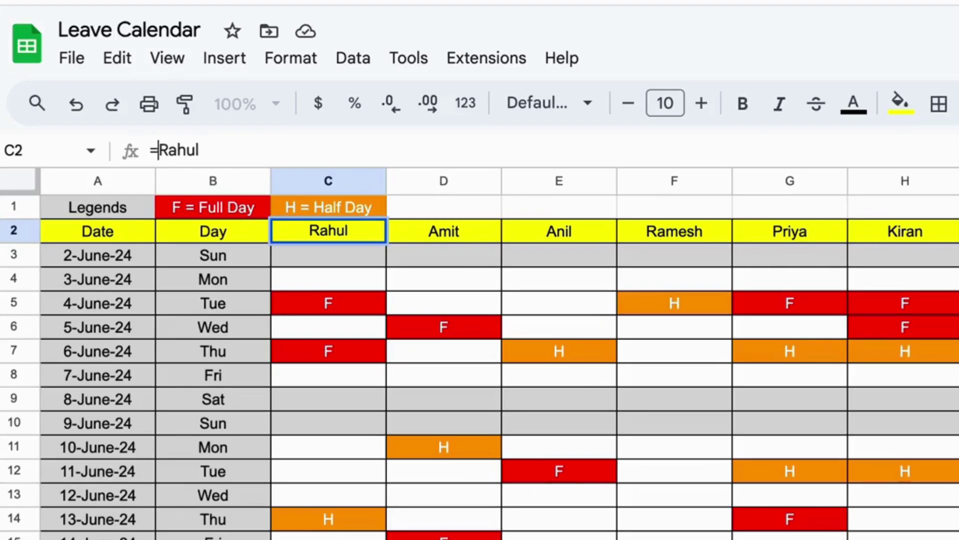
type("concat")
key("Tab")
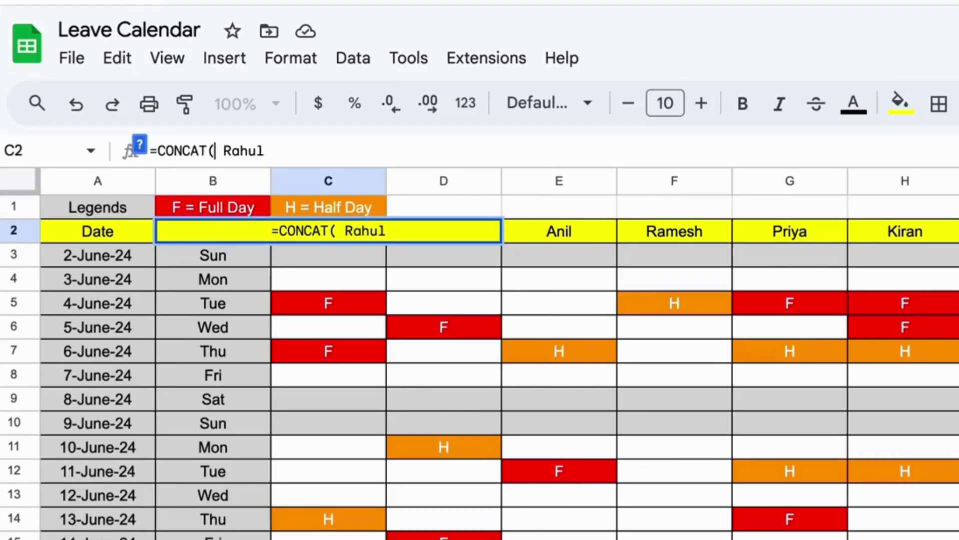
type("\"")
key("BackSpace")
key("Right")
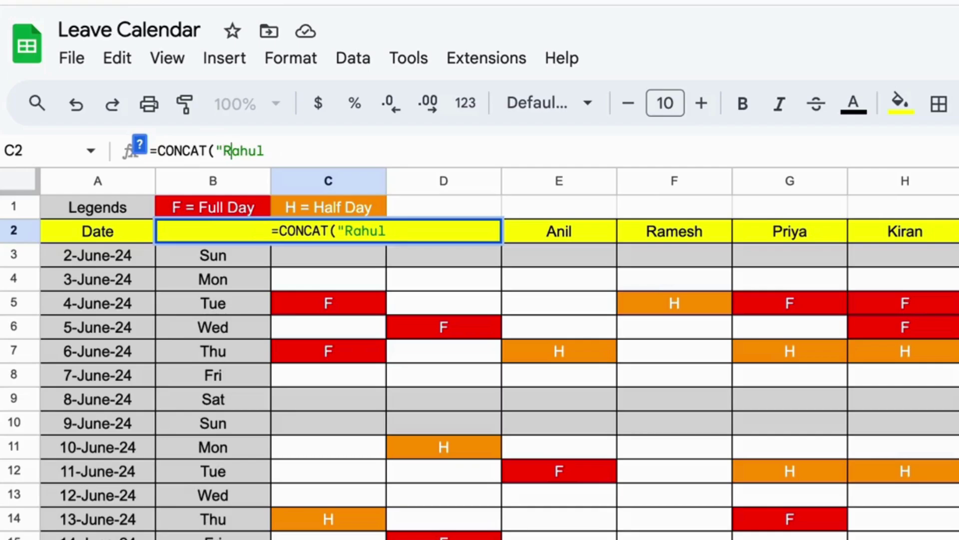
type("- \"")
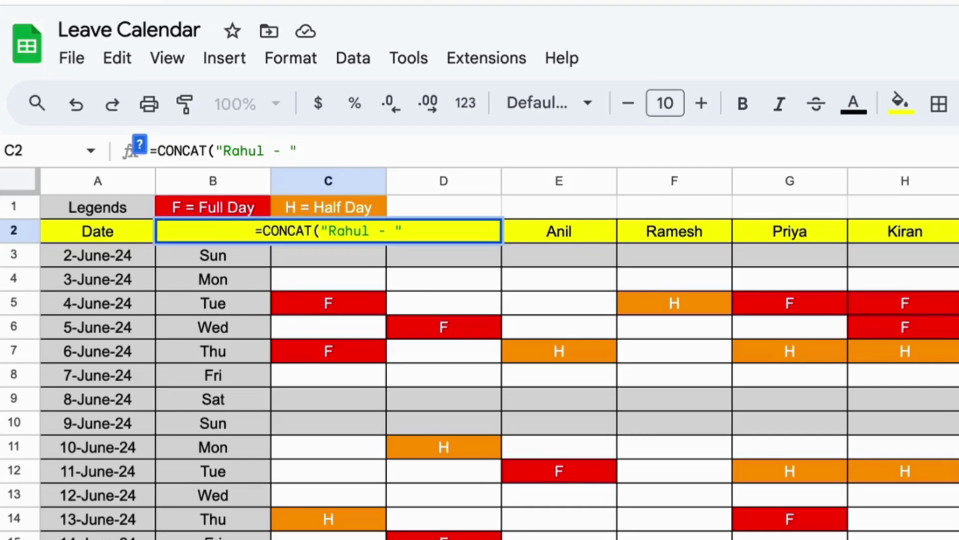
type(", su")
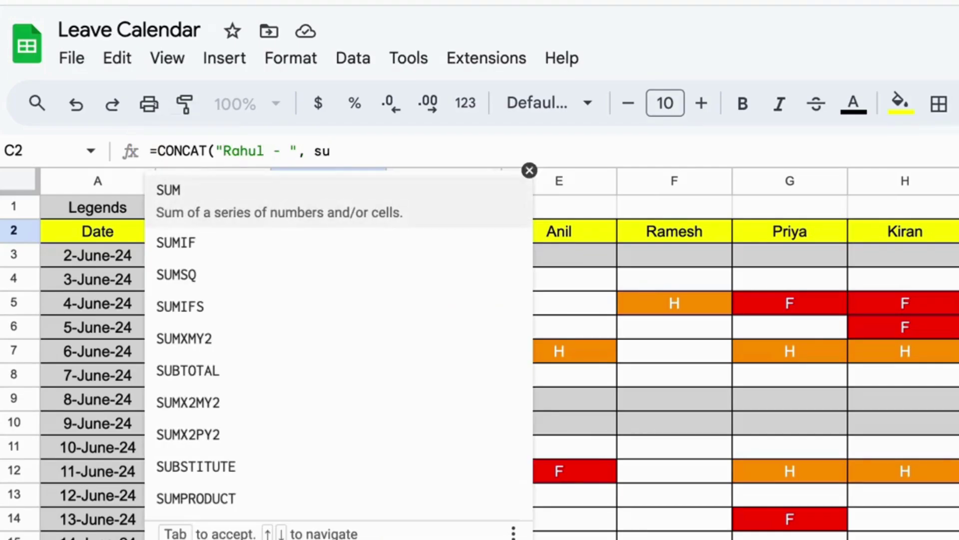
key("Tab")
type("counti")
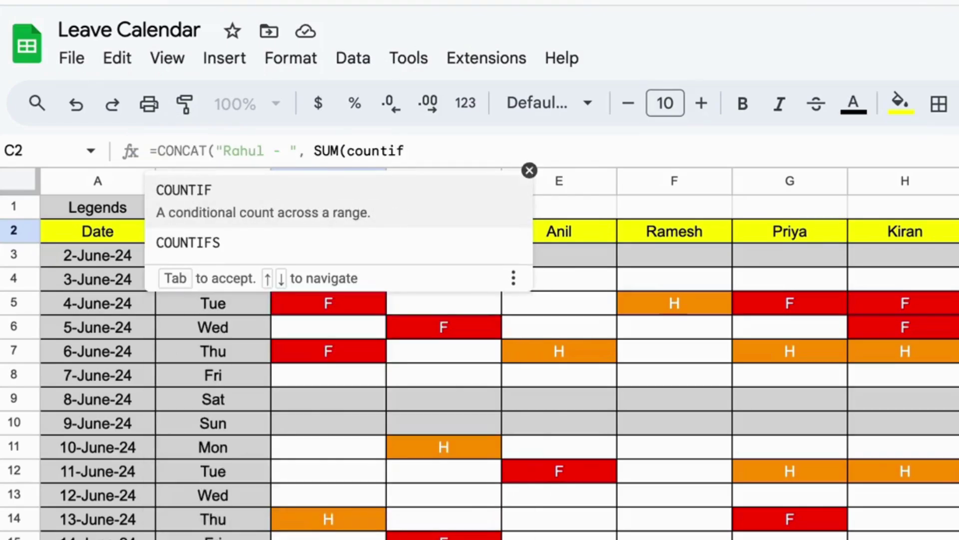
type("f")
key("Tab")
left_click(349, 188)
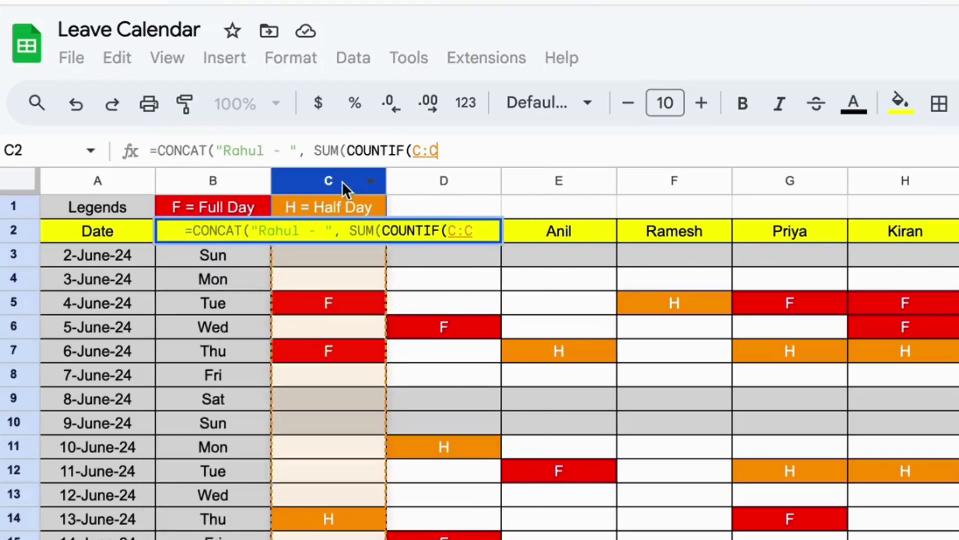
type(",\"F")
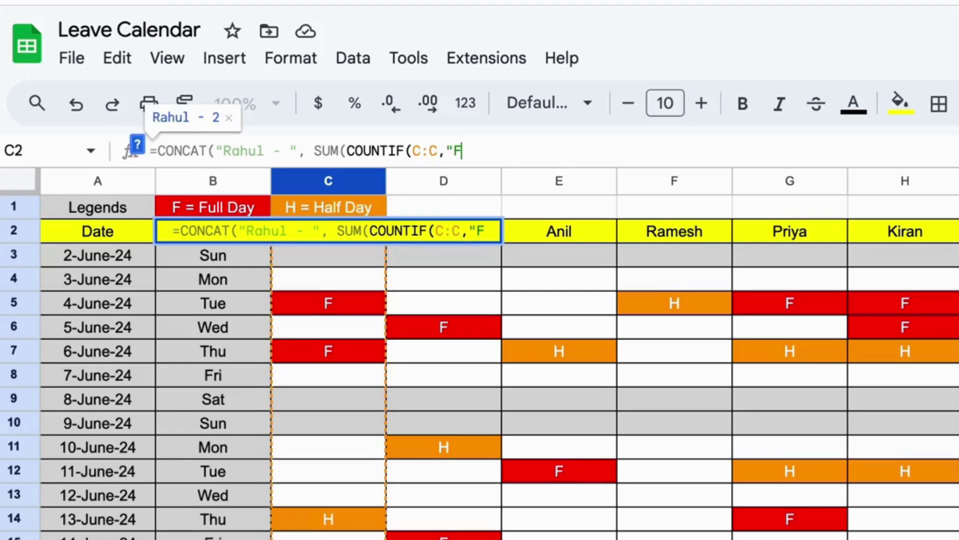
type("\")")
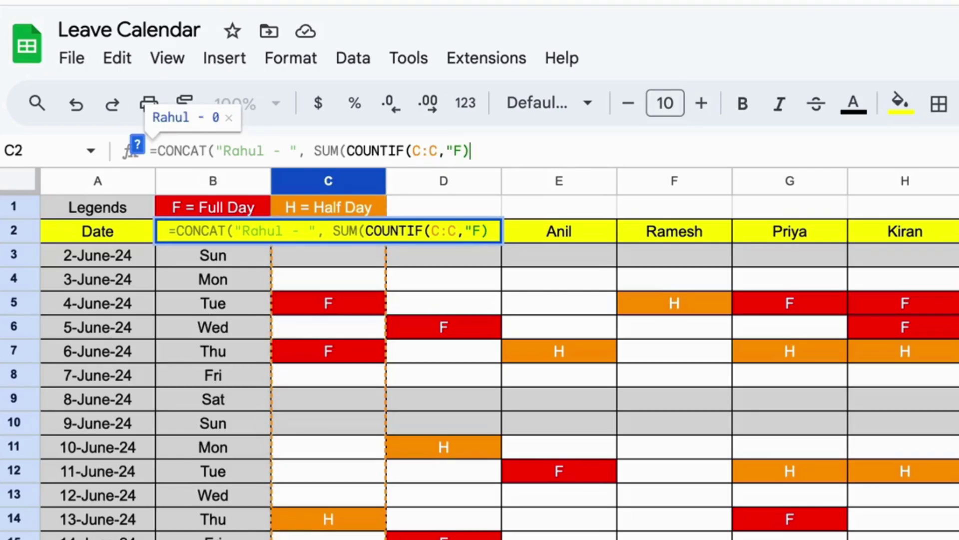
type(",")
key("BackSpace")
key("BackSpace")
key("BackSpace")
type("\"")
type("), counti")
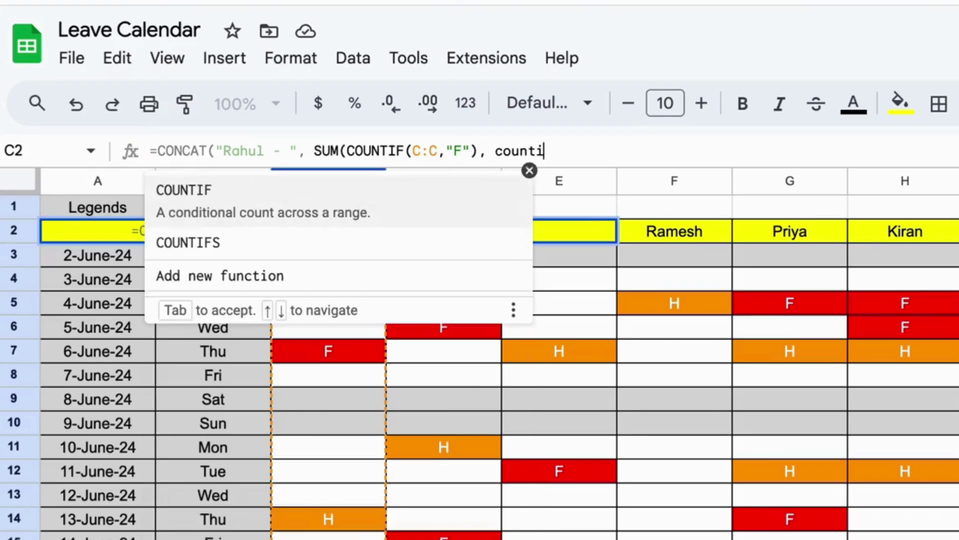
key("Tab")
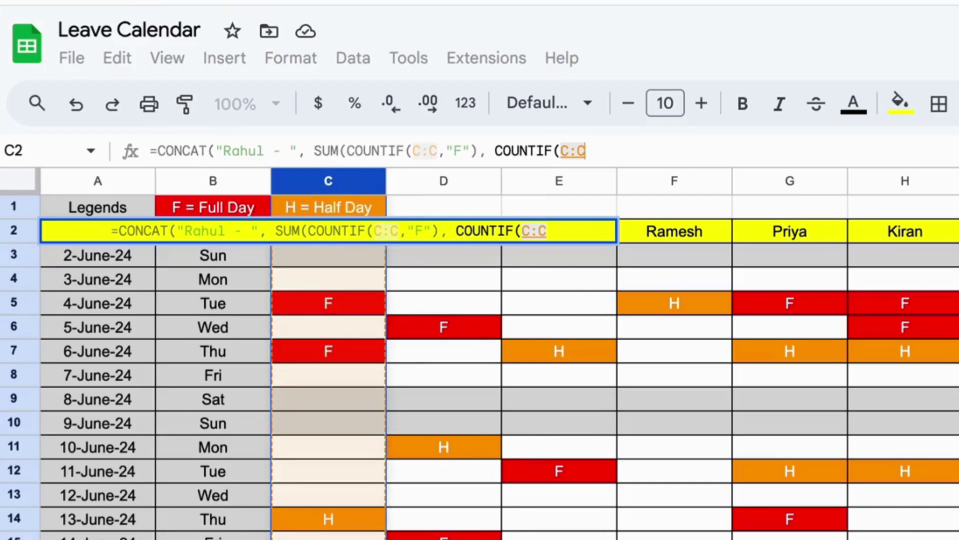
type(",\"H\"")
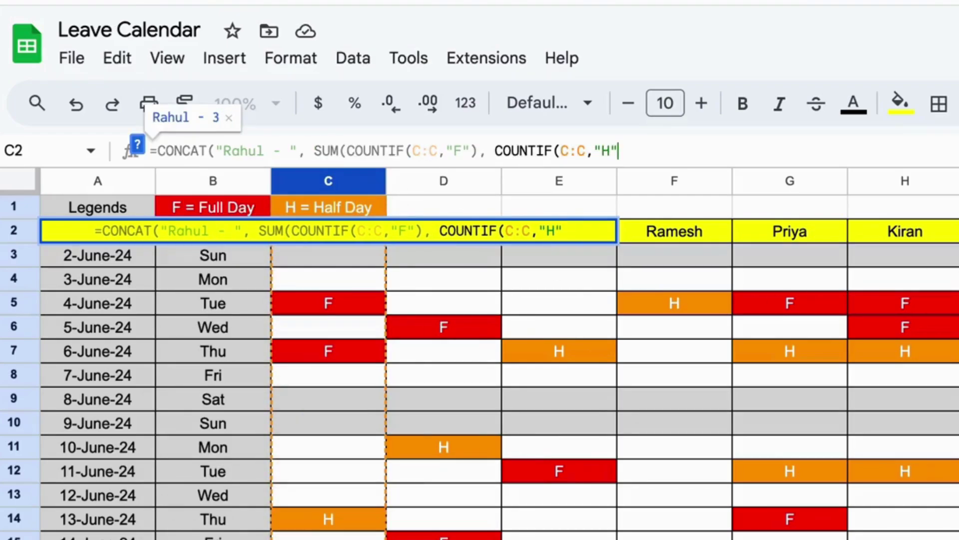
type(")*0.5)")
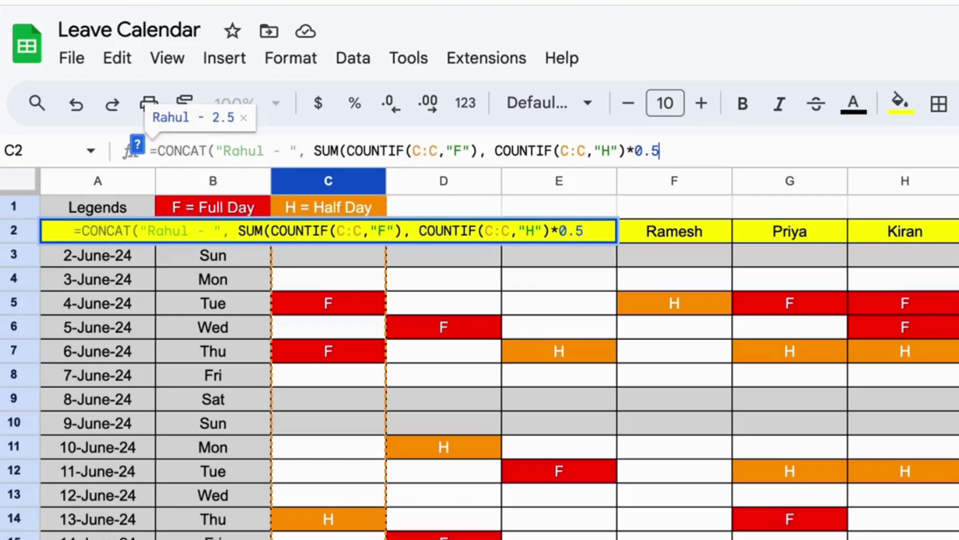
type(")")
Limit both COUNTIF ranges to C3:C50, showing 2.5, and copy the formula into D2.
left_click(567, 150)
type("3:C")
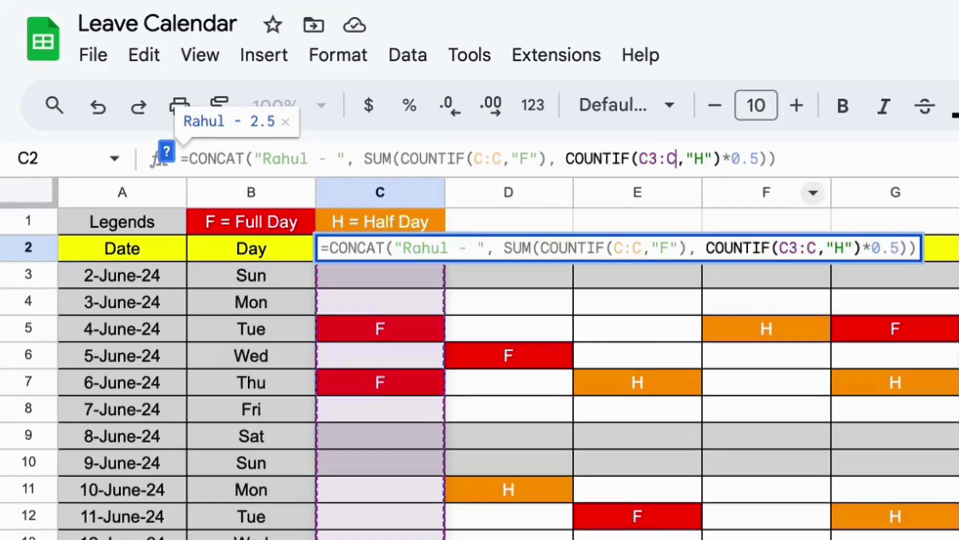
type("50")
key("Right")
key("Right")
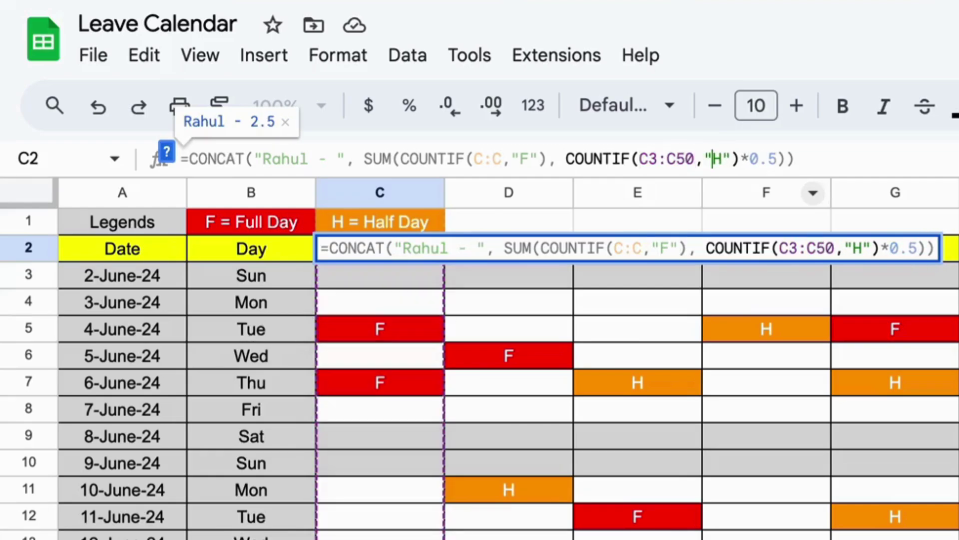
left_click(480, 165)
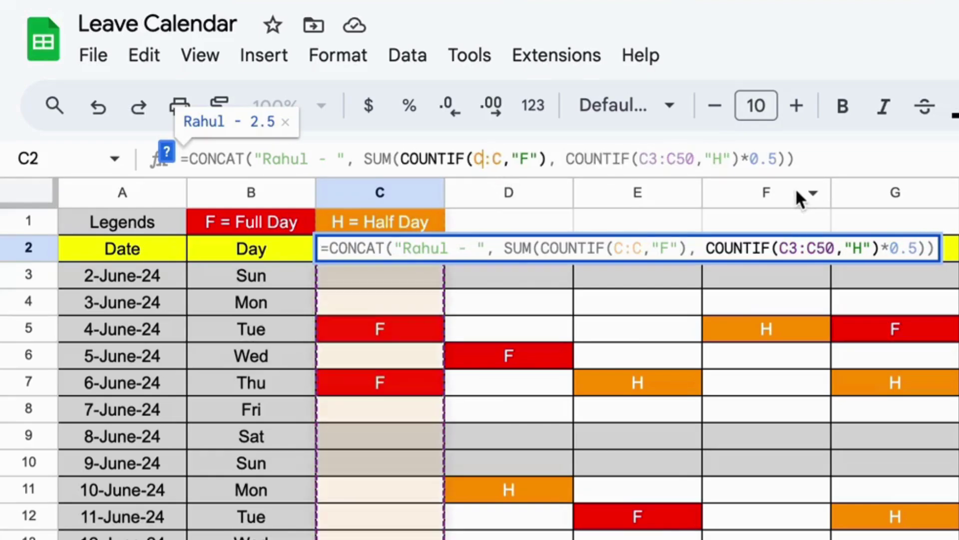
type("3")
key("Right")
key("Right")
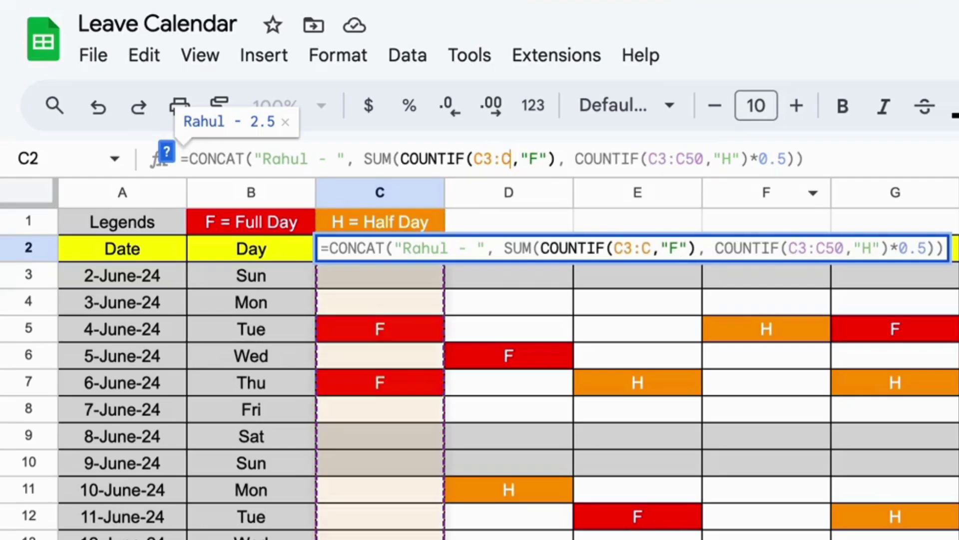
type("50")
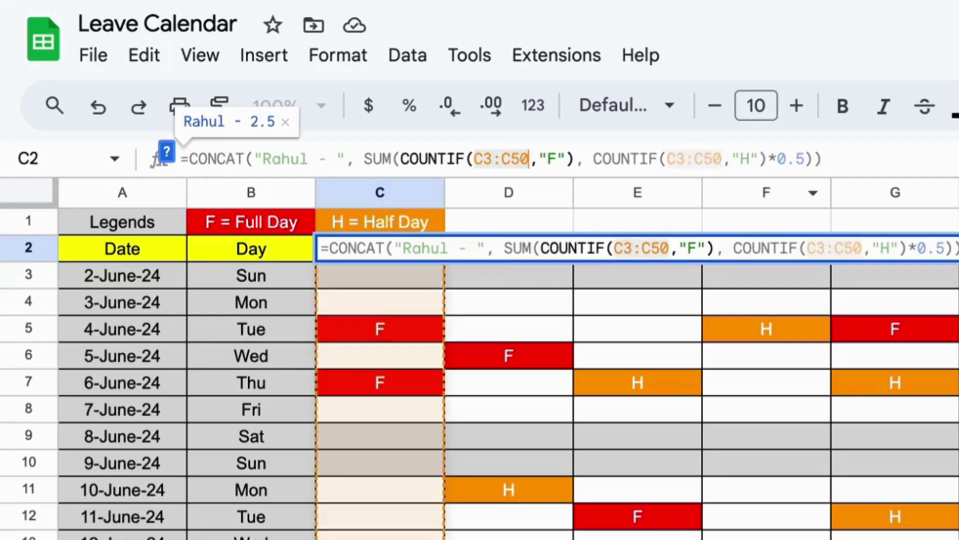
key("Return")
left_click(380, 248)
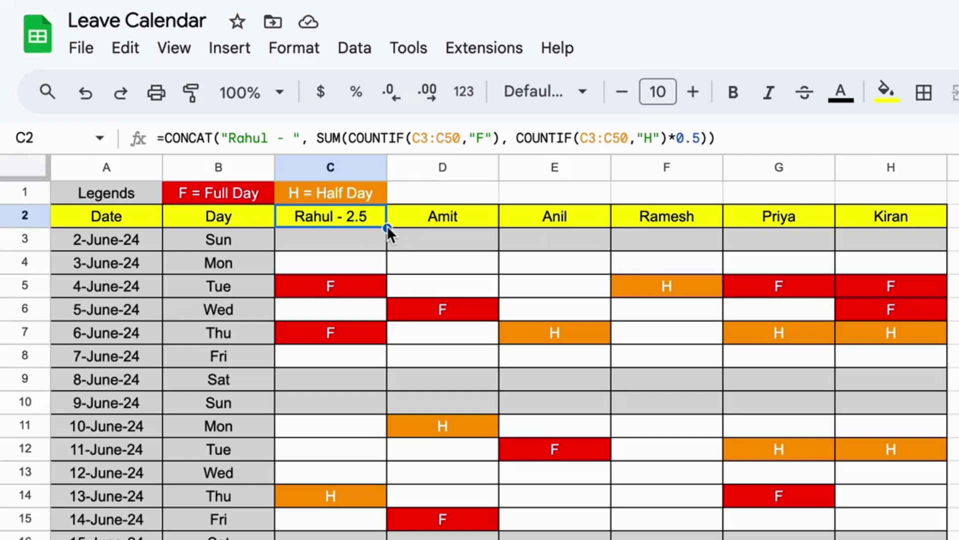
left_click_drag(388, 229, 490, 226)
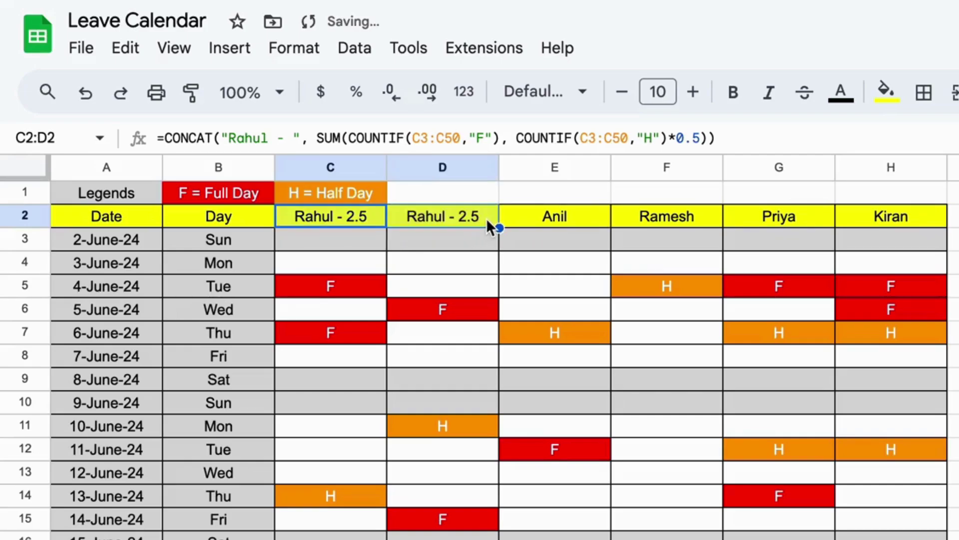
Replace the employee name inside H2's copied total formula with the correct one.
left_click(444, 220)
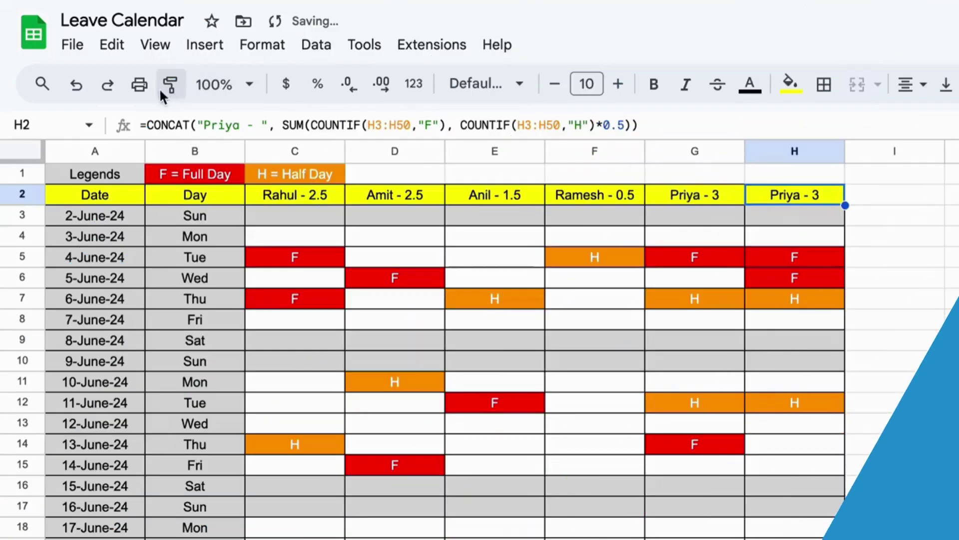
double_click(227, 127)
left_click(226, 128)
double_click(226, 126)
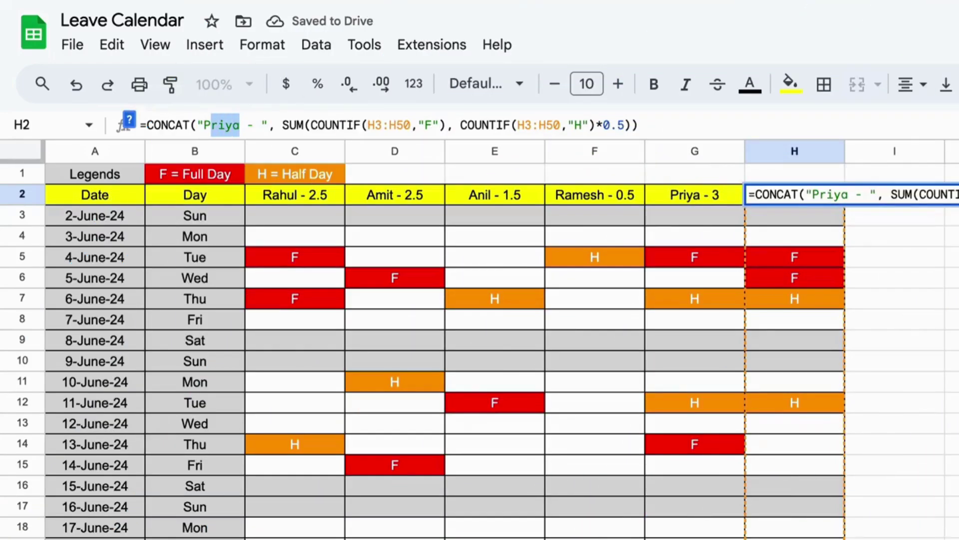
type("Kiran")
key("Return")
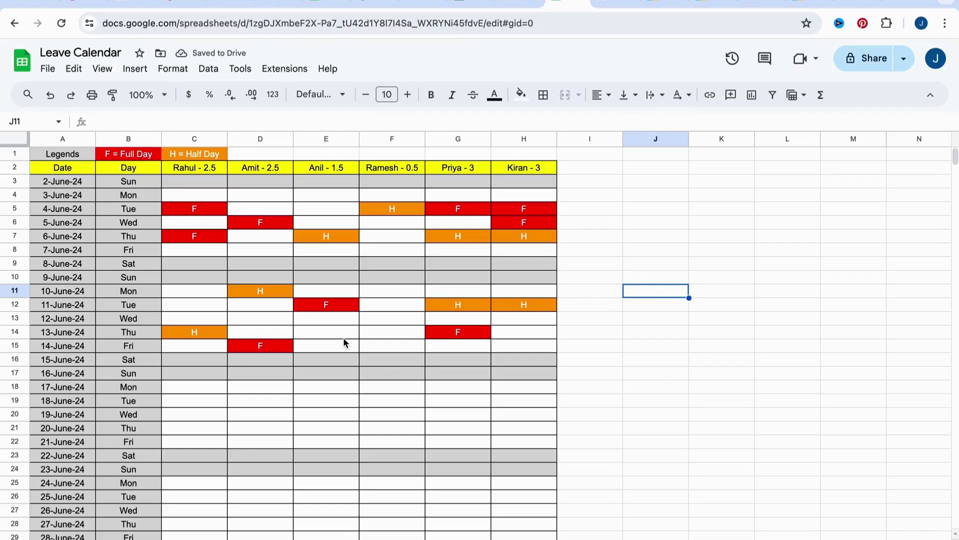
Enter F in F13 and F19 and H in F14 and F21, raising that total to 3.5.
left_click(596, 429)
type("F")
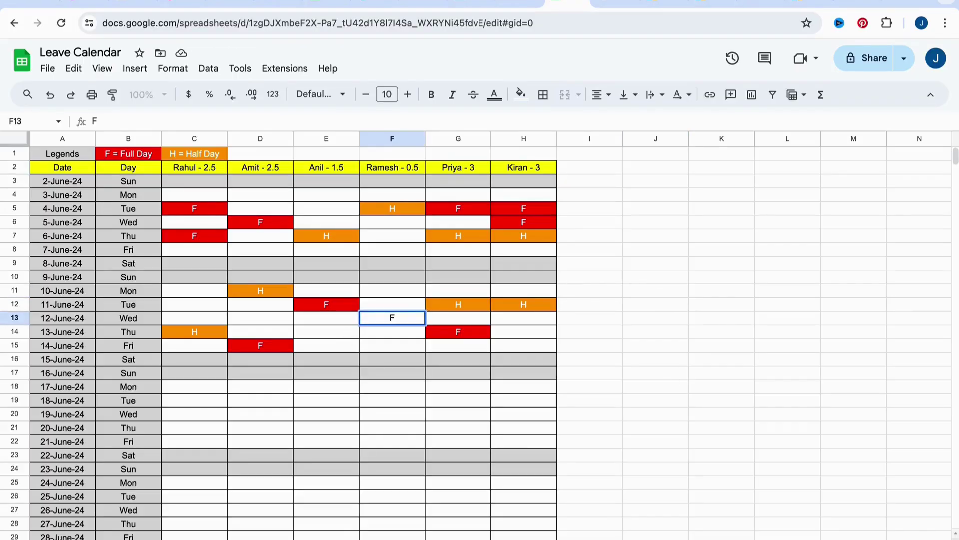
key("Return")
type("H")
key("Return")
key("Down")
key("Down")
key("Down")
key("Down")
type("F")
key("Return")
key("Down")
type("H")
key("Return")
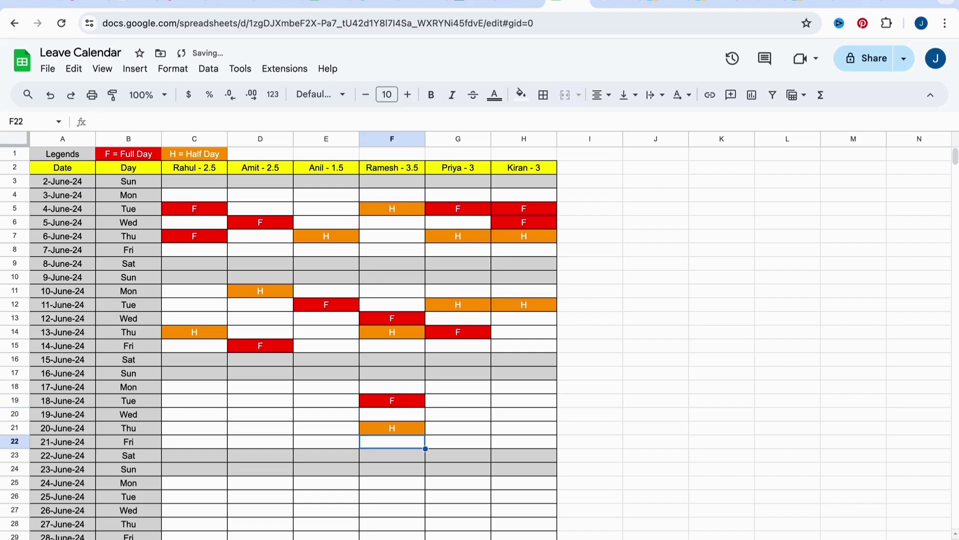
left_click(193, 186)
scroll(395, 350, "down", 6)
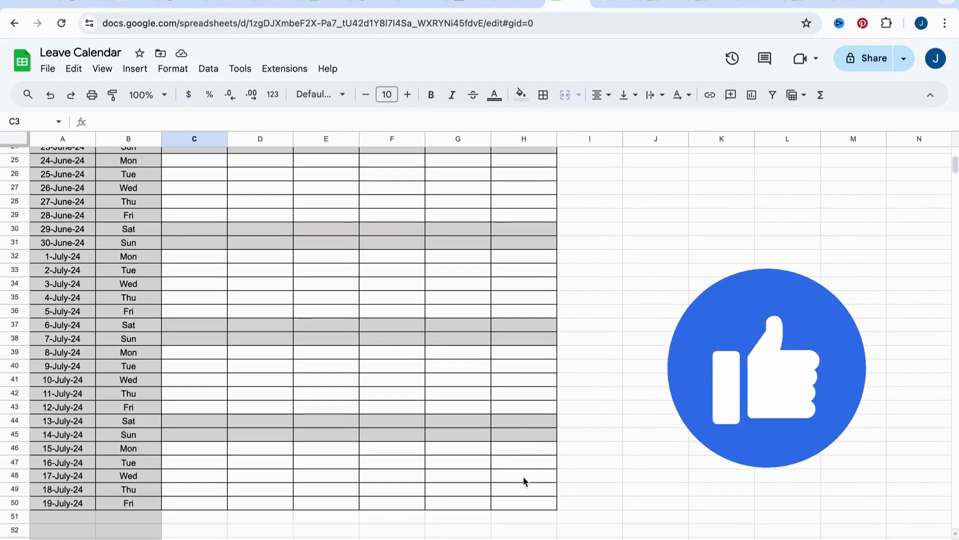
Add a C3:H50 rule giving cells with text exactly HO a light grey fill.
left_click(524, 503, "shift")
scroll(468, 458, "up", 7)
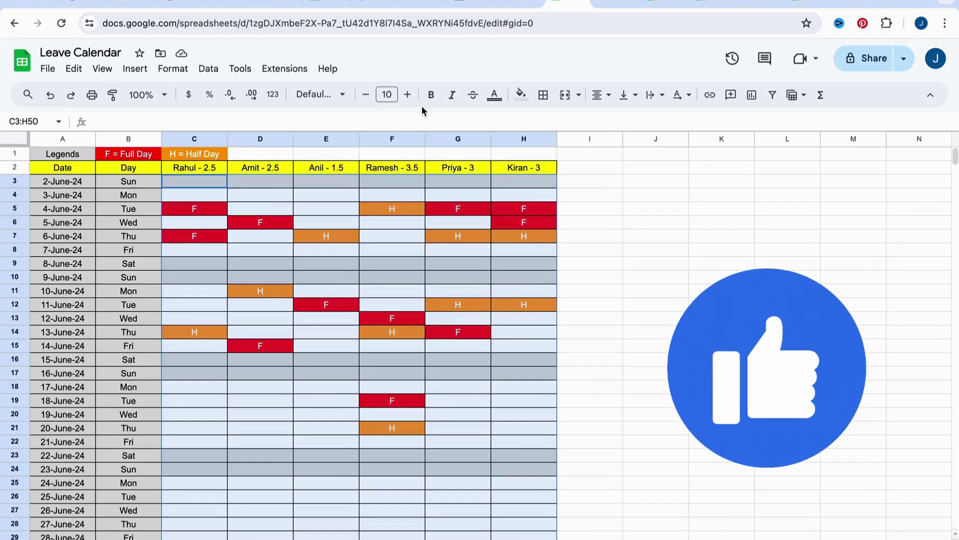
left_click(166, 70)
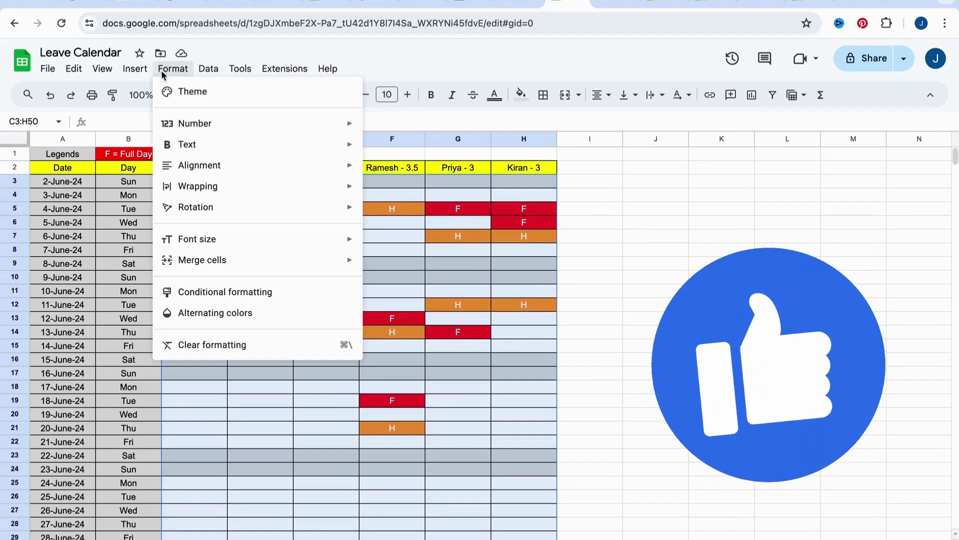
left_click(220, 290)
left_click(780, 340)
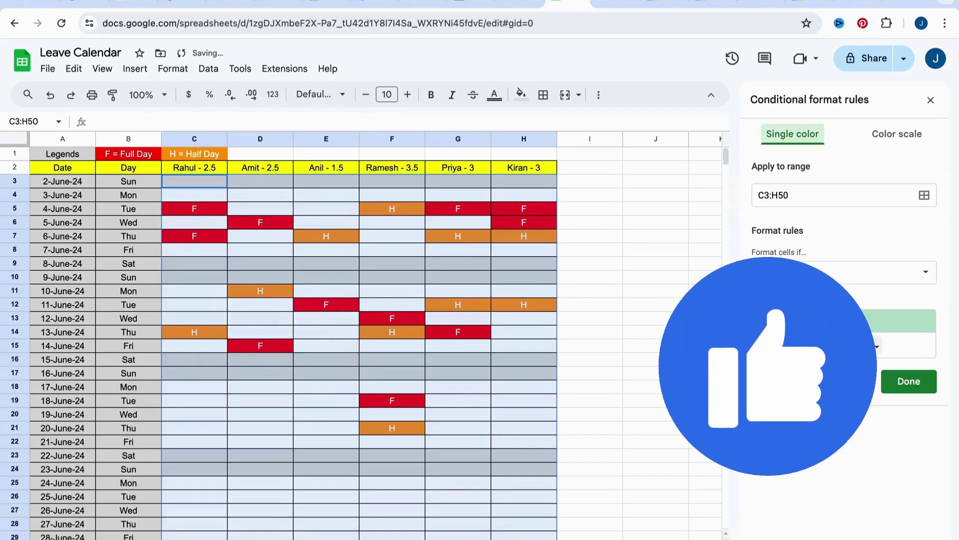
left_click(772, 167)
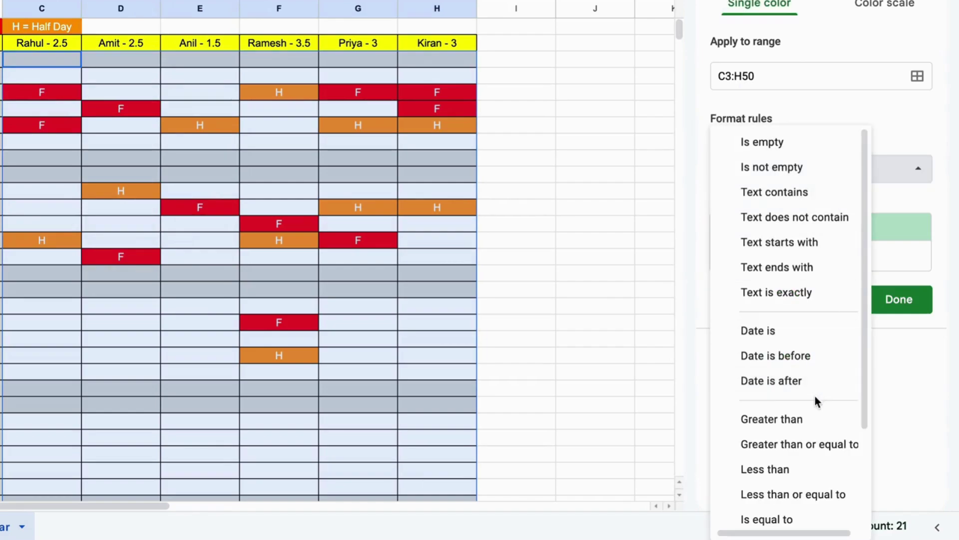
scroll(802, 395, "down", 2)
scroll(787, 350, "up", 2)
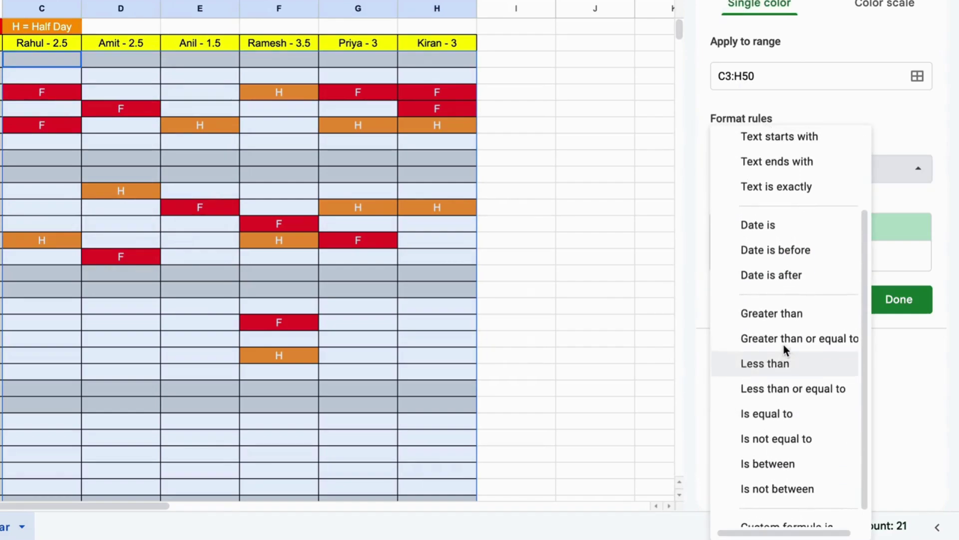
left_click(784, 199)
left_click(763, 207)
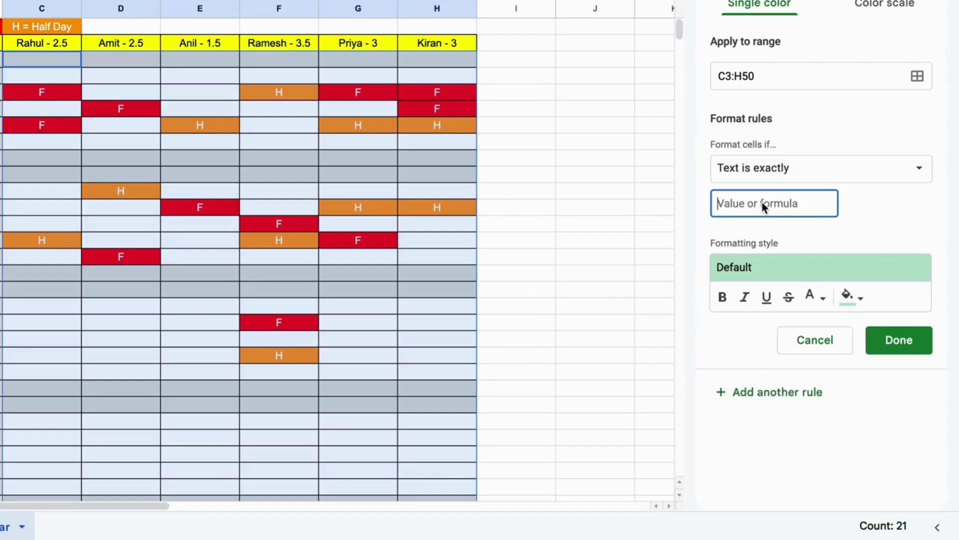
type("\"HO")
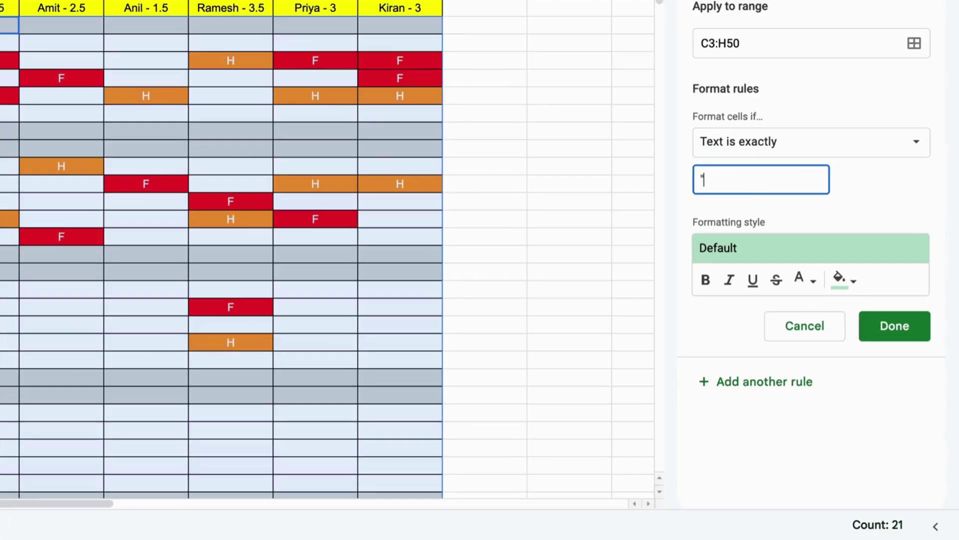
left_click(845, 278)
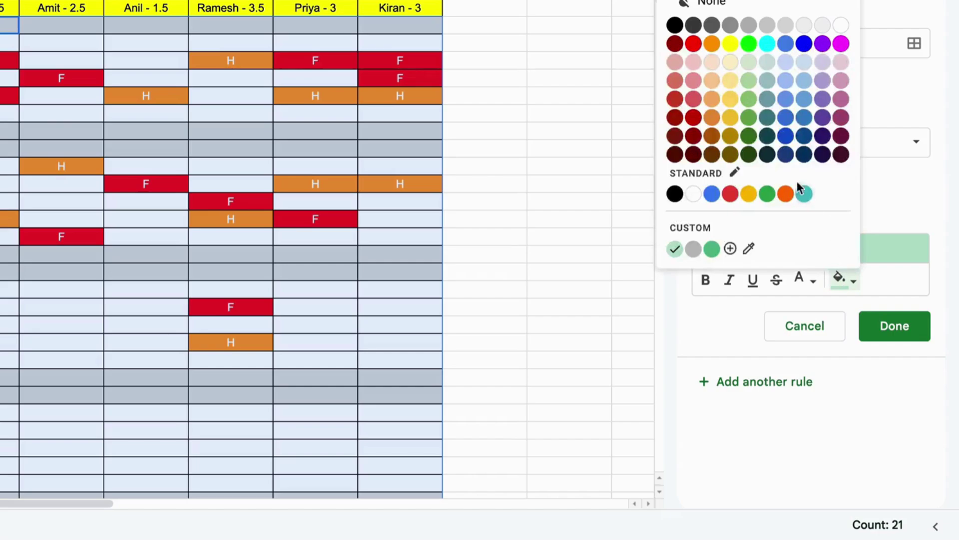
left_click(785, 26)
left_click(736, 173)
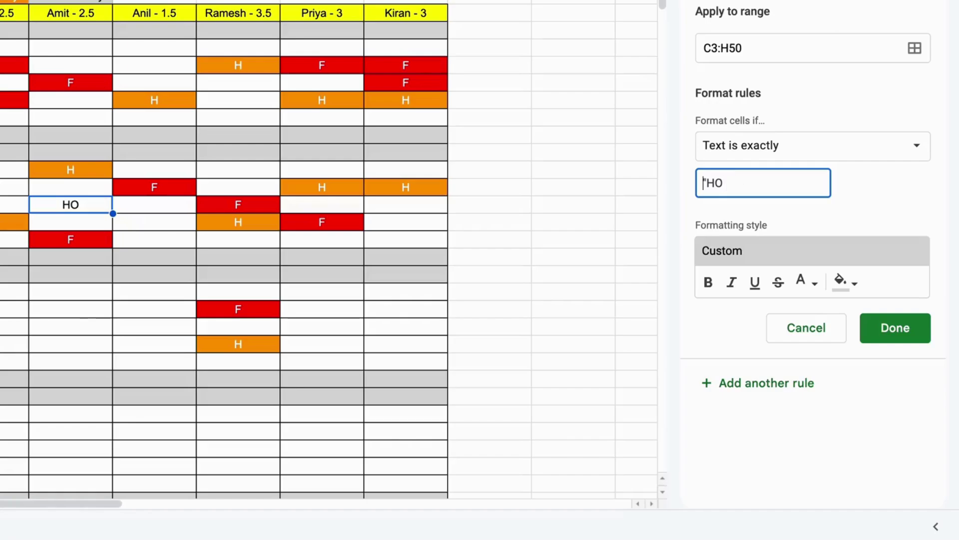
key("Home")
key("Delete")
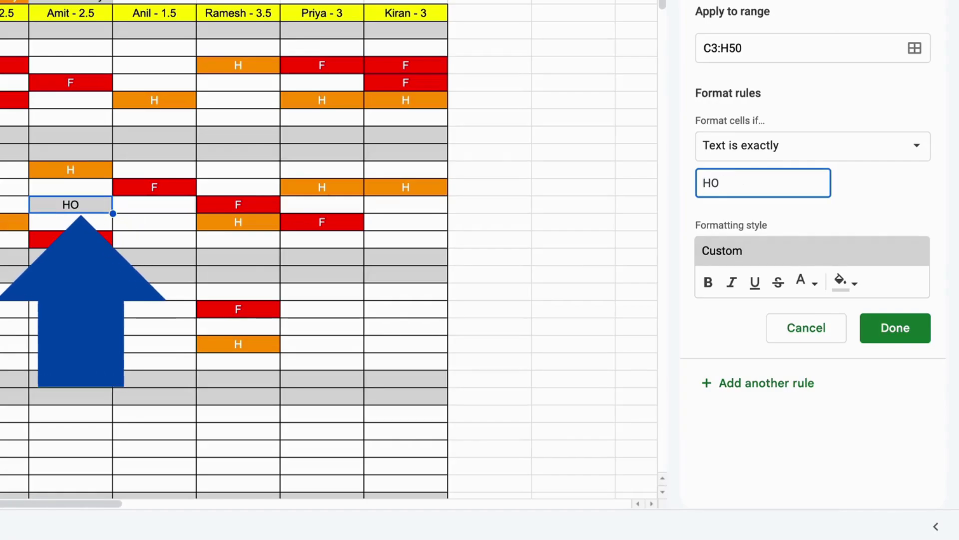
left_click(909, 340)
Enter HO in D19 and D22 for 18 and 21 June, which turn grey.
left_click(330, 384)
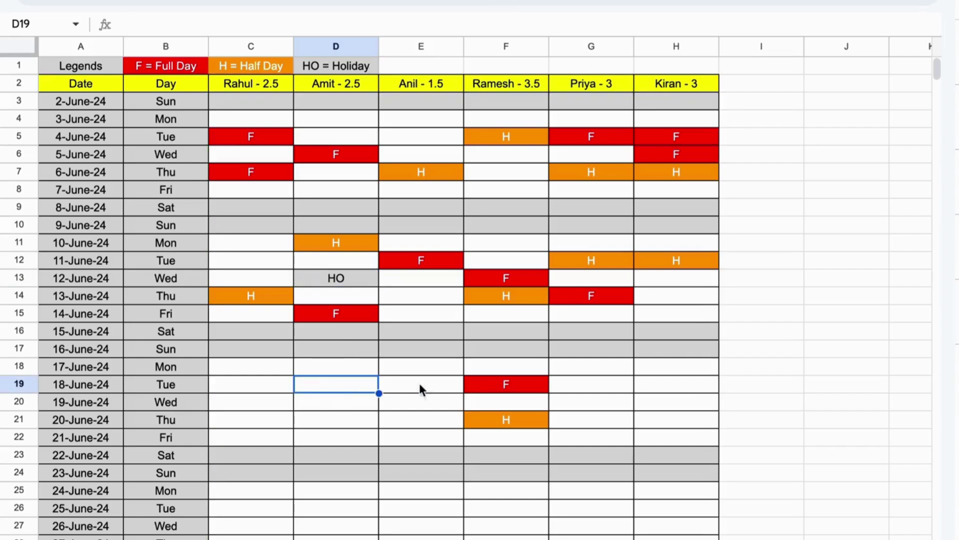
type("HO")
key("Return")
key("Down")
key("Down")
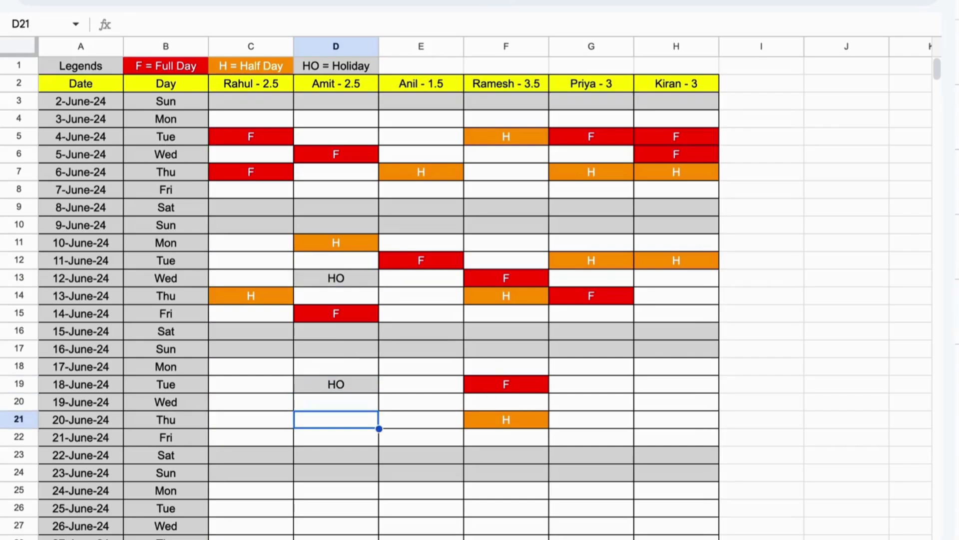
type("HO")
key("Return")
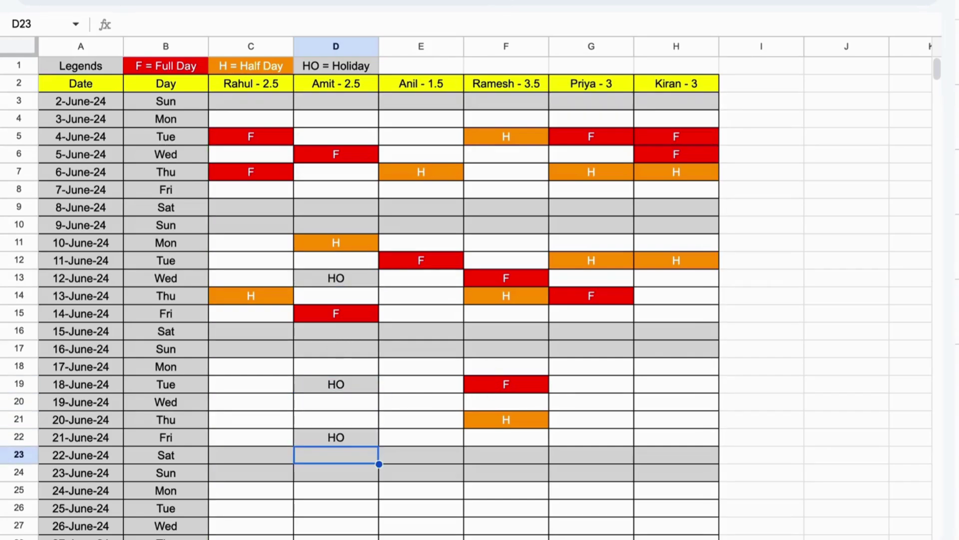
key("Down")
key("Down")
key("Down")
key("Down")
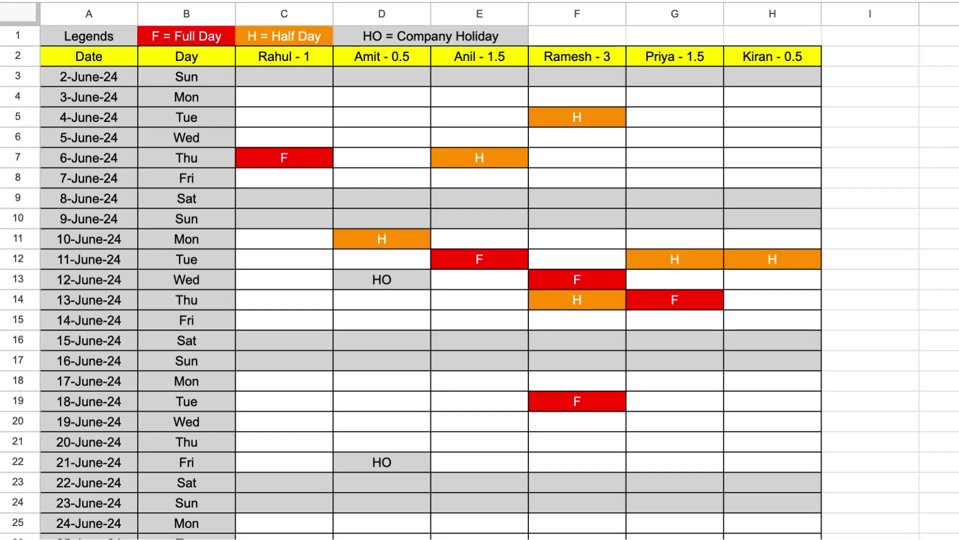